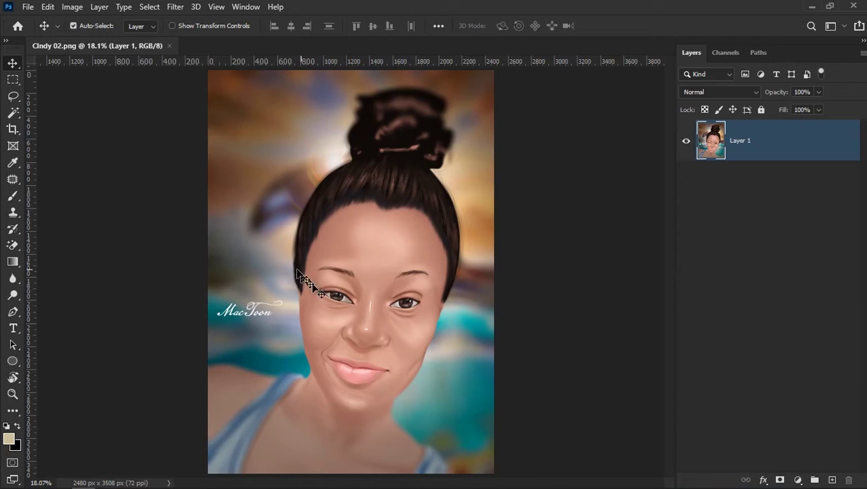
Step: Convert Layer 1 with the portrait to a smart object
key("ctrl+space")
left_click_drag(412, 326, 413, 233)
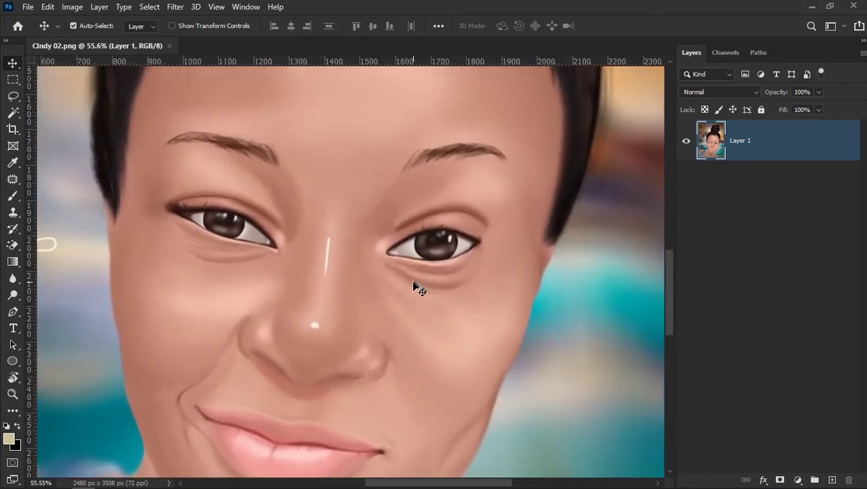
left_click_drag(403, 335, 382, 287)
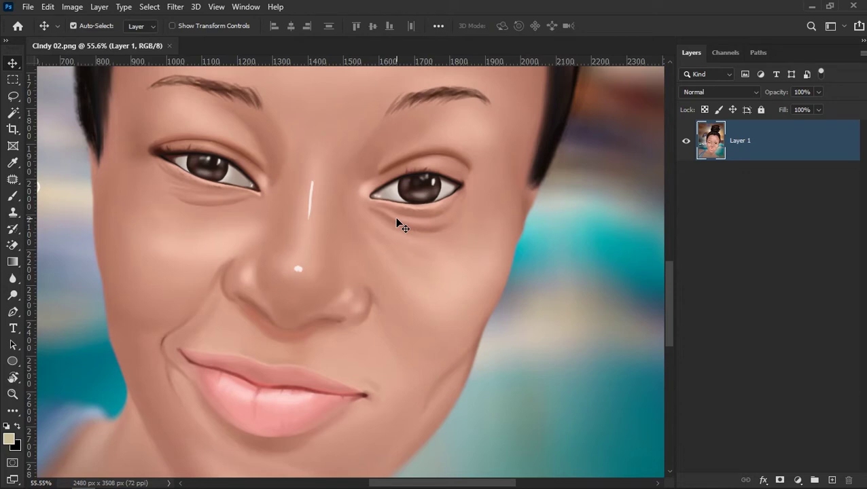
key("ctrl+space")
left_click_drag(500, 297, 397, 265)
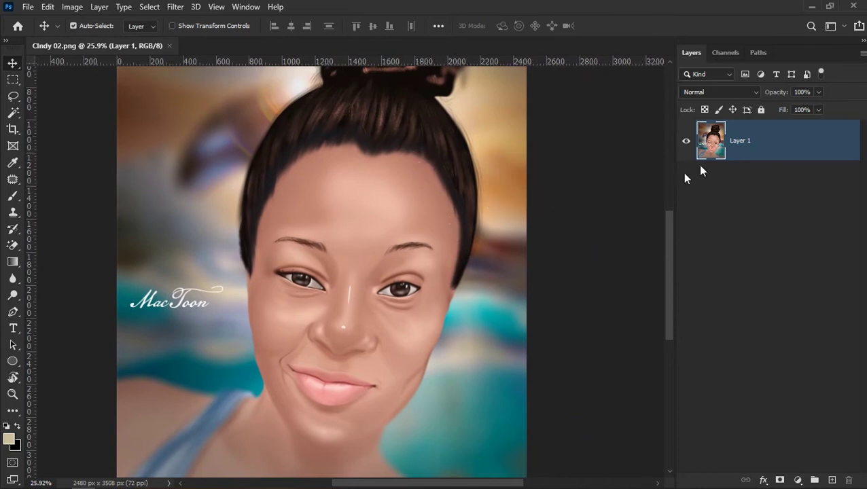
right_click(742, 145)
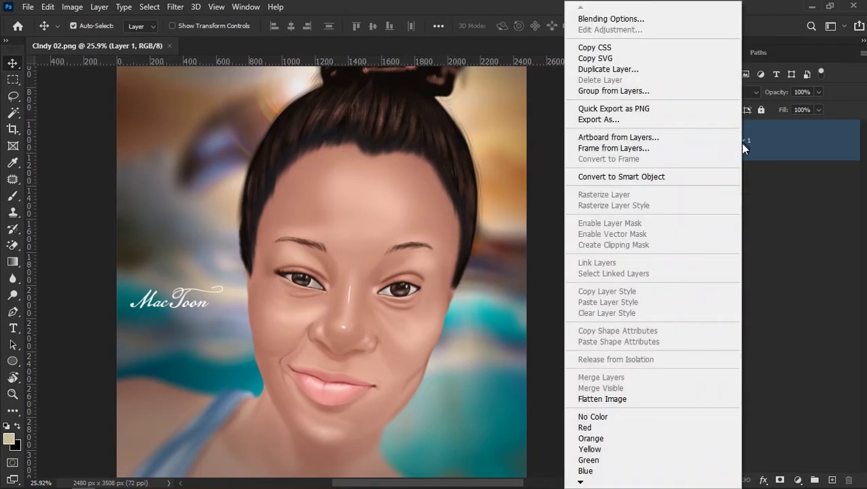
left_click(643, 178)
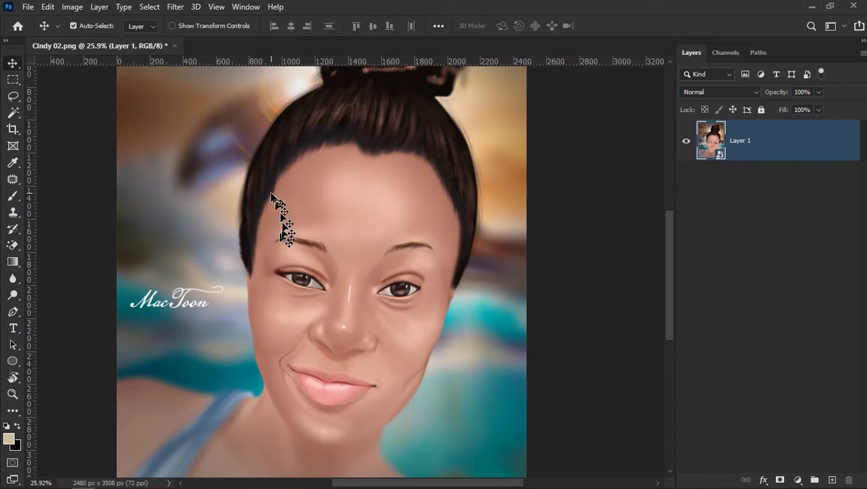
Step: Open the Liquify filter on the portrait's smart object
left_click(175, 7)
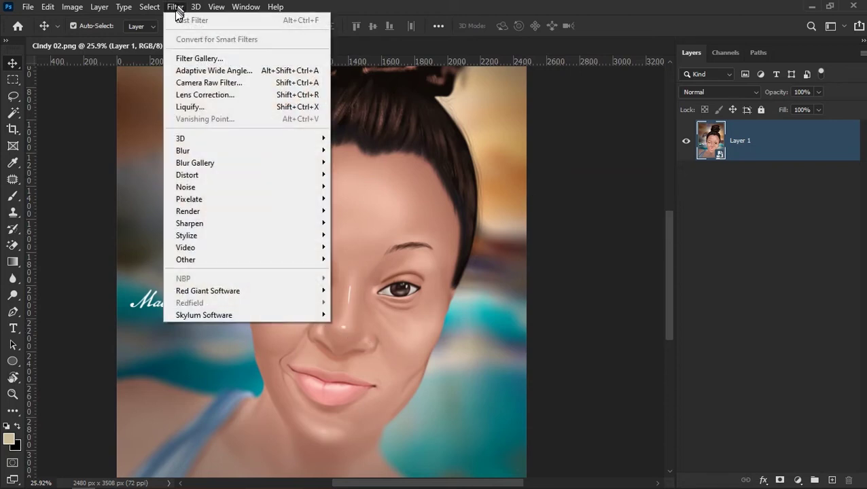
left_click(197, 107)
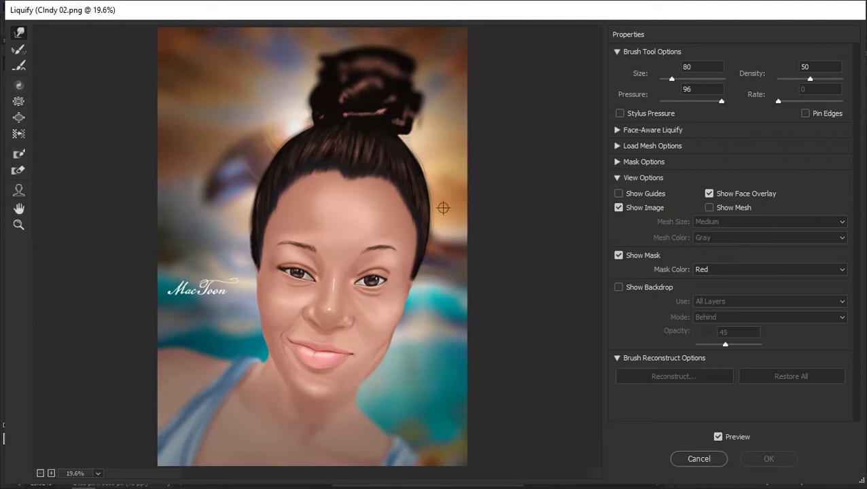
Step: Try the Forward Warp tool at brush size 80 on the open eye beside the nose and on the nose bridge
key("alt")
mouse_move(407, 307)
left_mouse_down()
mouse_move(343, 289)
mouse_move(331, 275)
left_mouse_up()
left_click(331, 276)
left_click(331, 275)
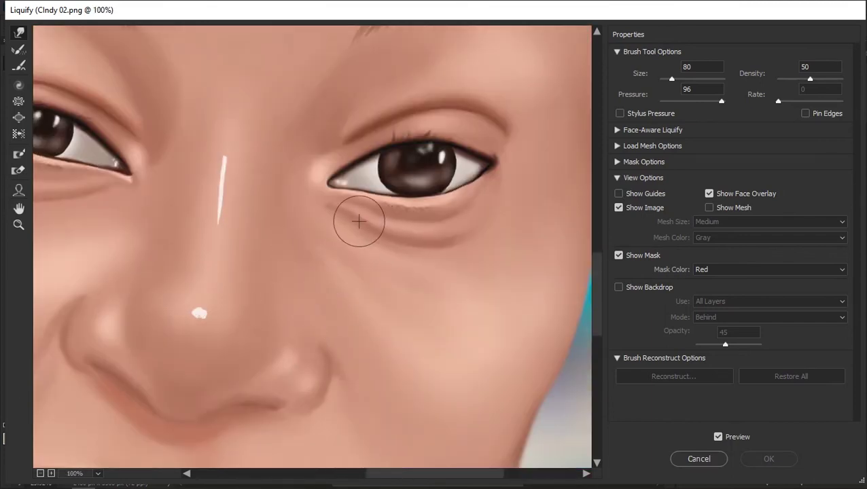
mouse_move(341, 193)
left_mouse_down()
mouse_move(334, 183)
mouse_move(379, 207)
left_mouse_up()
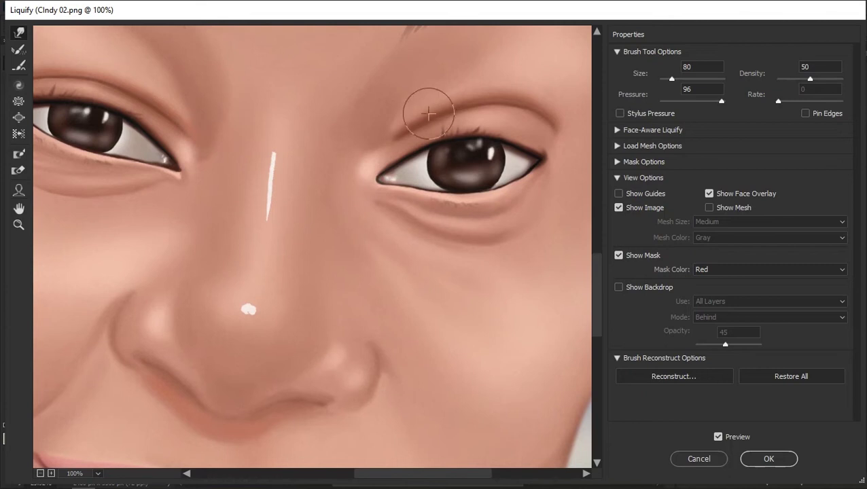
mouse_move(464, 139)
left_mouse_down()
mouse_move(433, 125)
mouse_move(365, 89)
left_mouse_up()
mouse_move(435, 159)
left_mouse_down()
mouse_move(445, 199)
mouse_move(439, 229)
mouse_move(548, 178)
mouse_move(491, 237)
mouse_move(441, 231)
left_mouse_up()
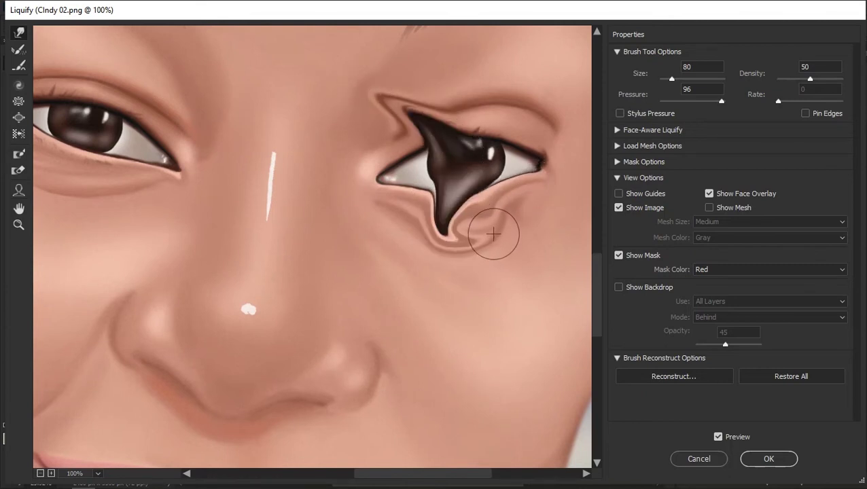
mouse_move(290, 218)
left_mouse_down()
mouse_move(240, 230)
mouse_move(324, 223)
mouse_move(254, 207)
mouse_move(333, 240)
left_mouse_up()
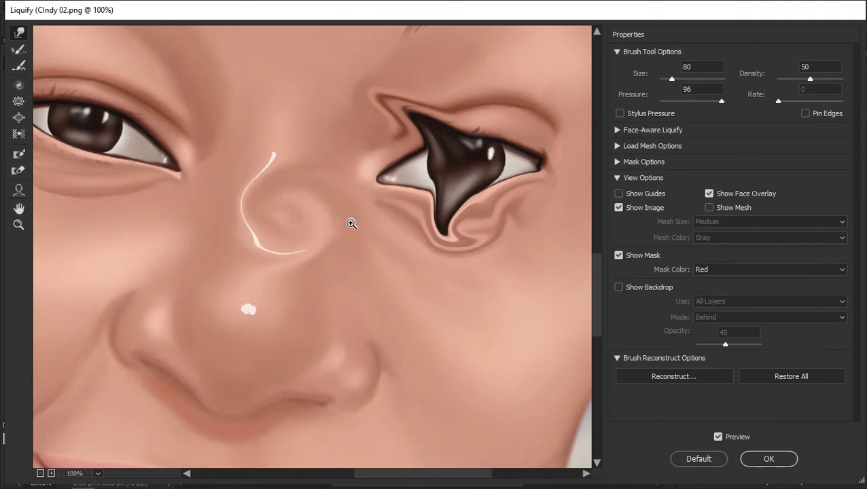
Step: Undo the warp strokes on the eye and nose bridge
key("ctrl+alt+z")
key("ctrl+alt+z")
key("ctrl+alt+z")
key("ctrl+alt+z")
key("ctrl+alt+z")
key("ctrl+alt+z")
key("ctrl+alt+z")
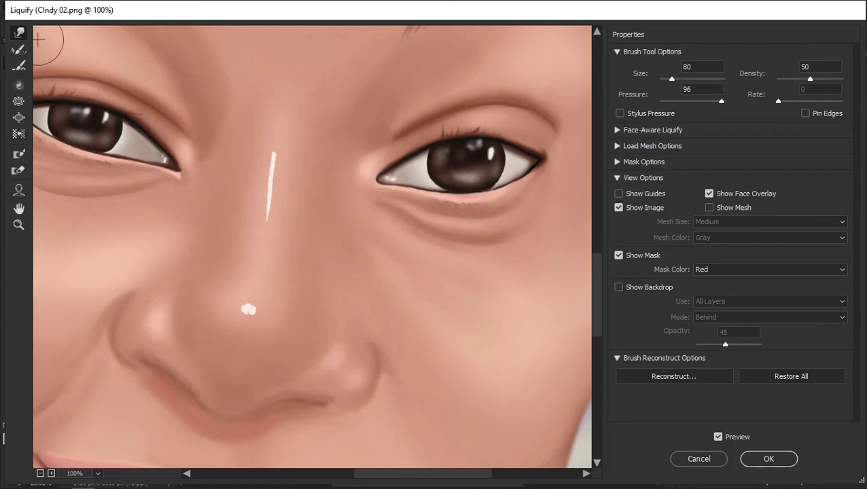
Step: Reduce the warp brush size to 50 and try nudging the lower lid at the eye's inner corner
key("bracketleft")
key("bracketleft")
key("bracketleft")
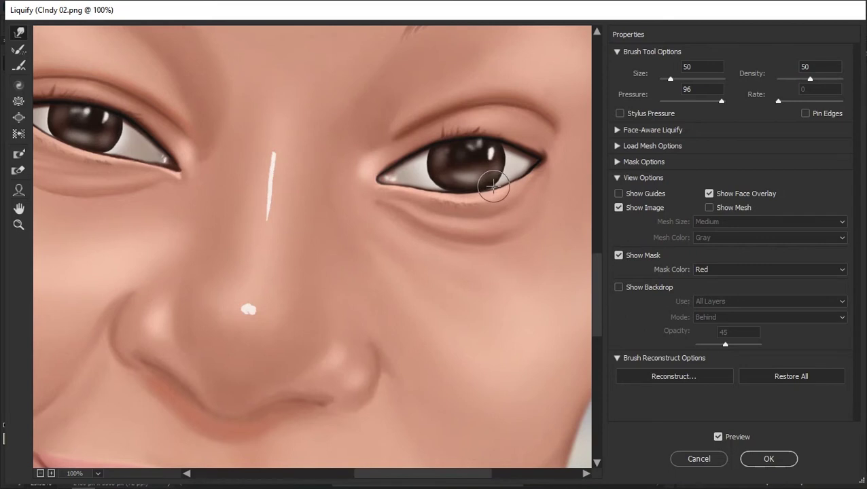
mouse_move(379, 181)
left_mouse_down()
mouse_move(416, 194)
mouse_move(389, 188)
mouse_move(396, 192)
left_mouse_up()
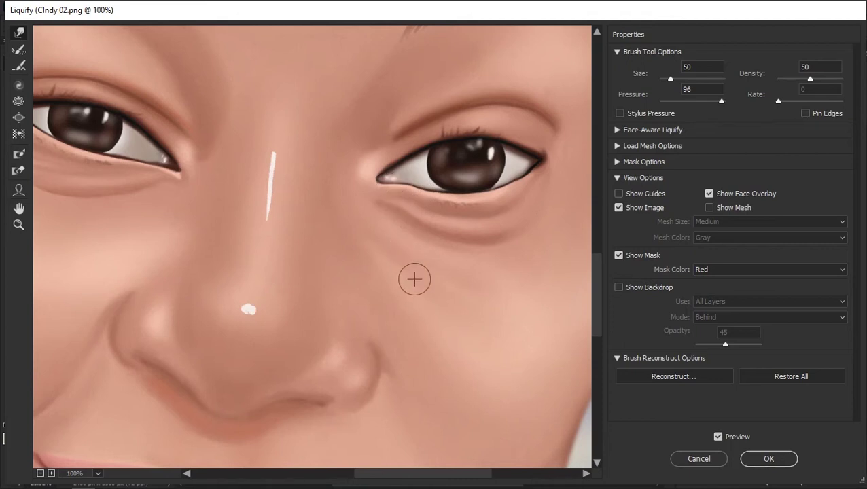
key("ctrl+space")
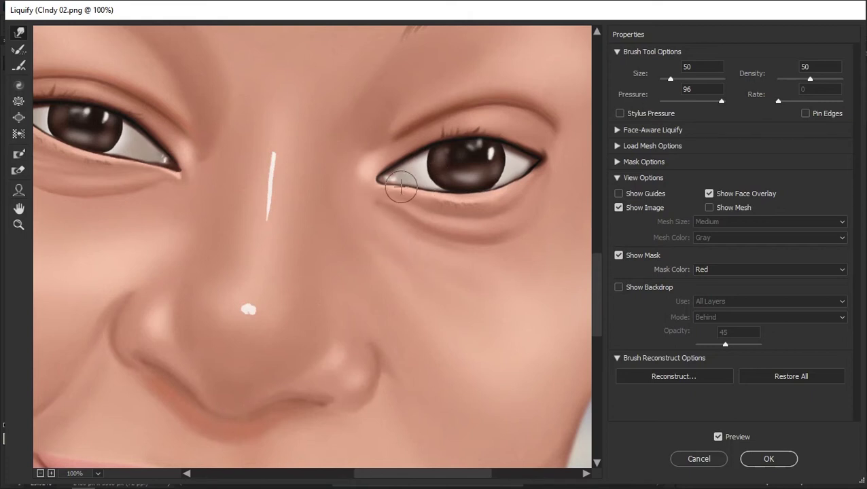
mouse_move(409, 173)
left_mouse_down()
mouse_move(415, 192)
mouse_move(403, 171)
mouse_move(404, 185)
left_mouse_up()
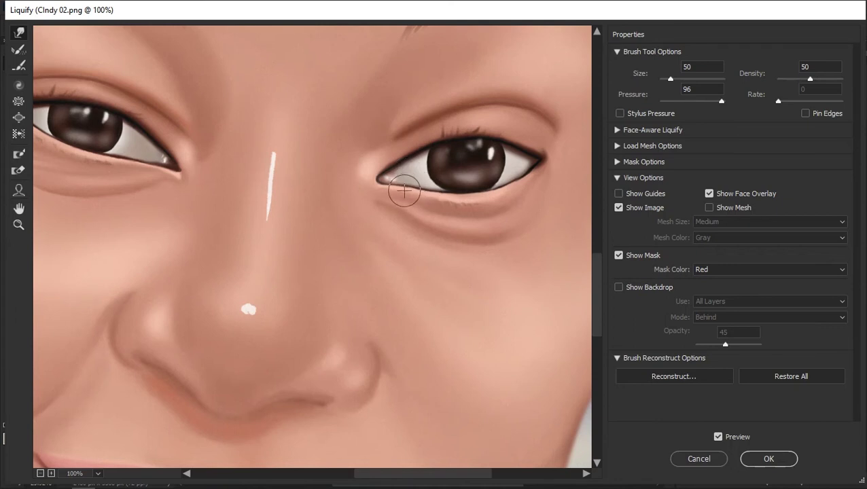
left_click_drag(405, 185, 391, 191)
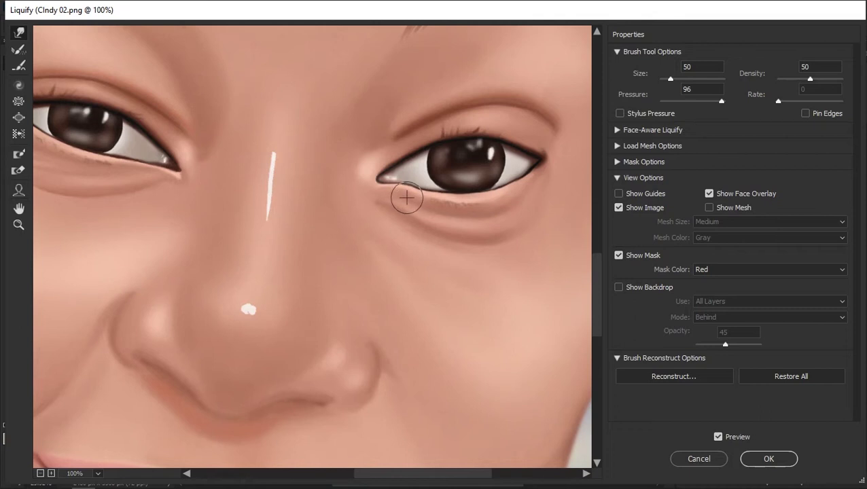
Step: Undo the small warp strokes at the eye's inner corner
key("ctrl+space")
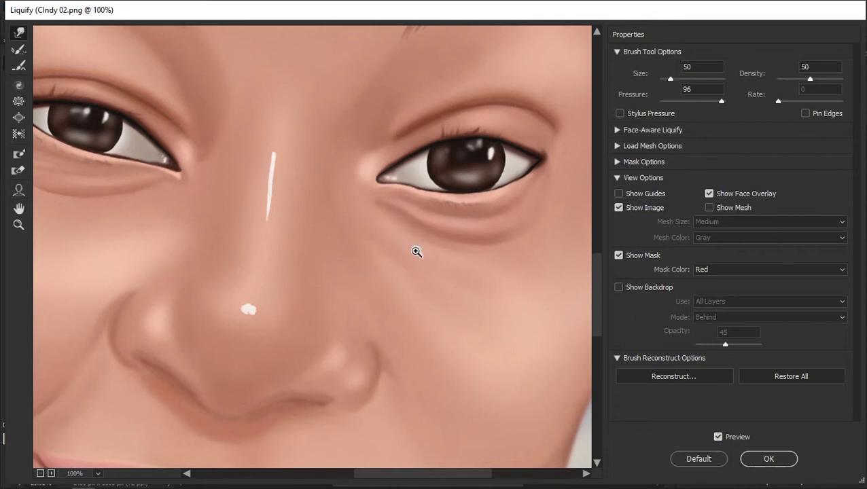
key("ctrl+z")
key("ctrl+z")
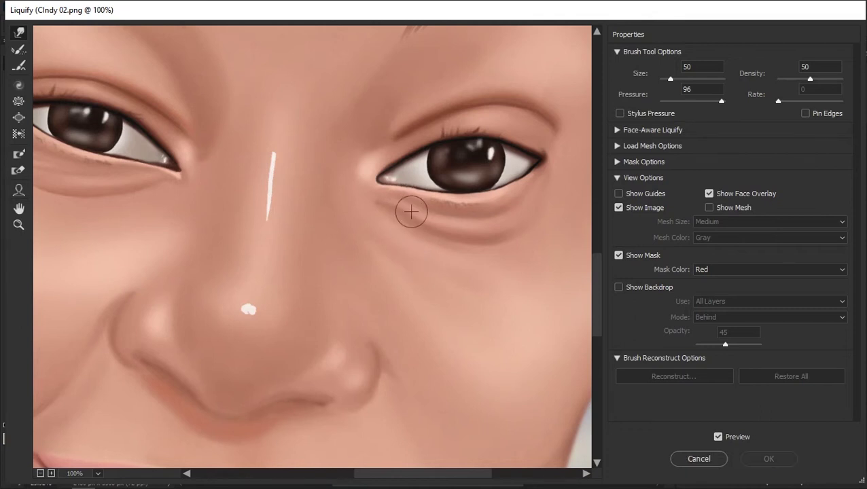
Step: Enlarge the warp brush to size 746 and try reshaping the cheek and jaw edge on the teal background side
left_click(393, 202, "ctrl+alt")
left_click(394, 201, "ctrl+alt")
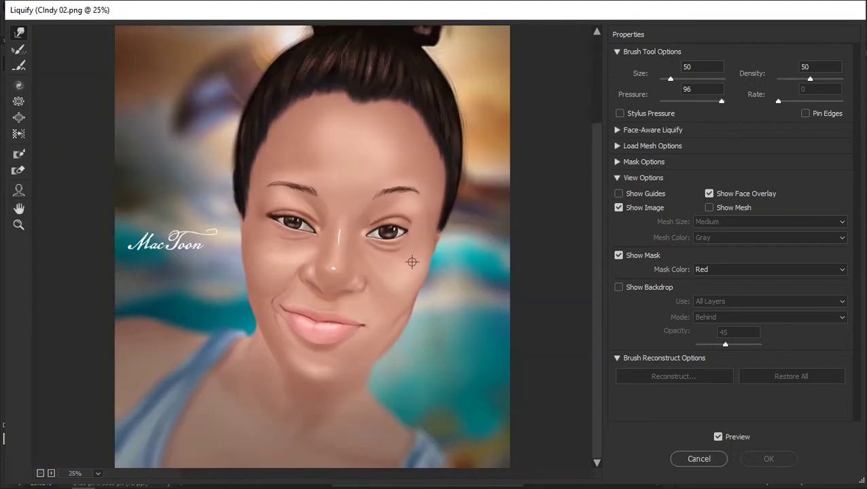
left_click_drag(442, 256, 470, 261)
left_click_drag(446, 289, 425, 331)
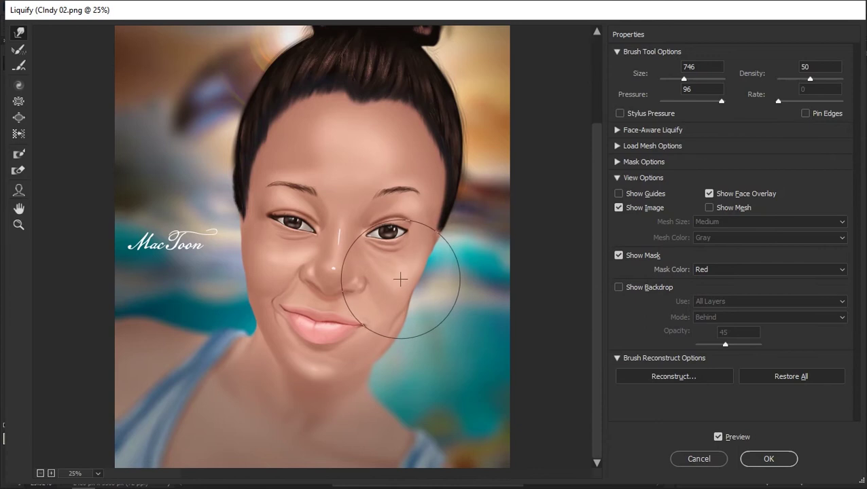
key("alt")
key("ctrl+space")
left_click_drag(445, 326, 374, 256)
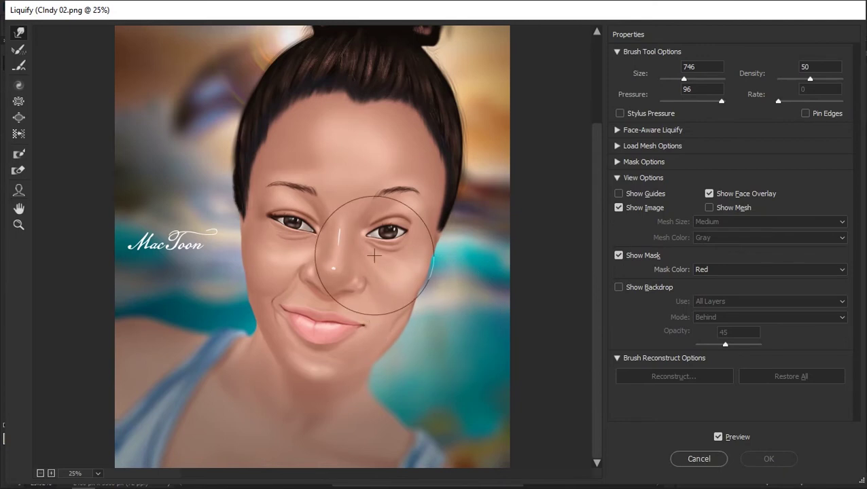
Step: Try shifting the nose with the large Forward Warp brush and undo the strokes
mouse_move(374, 256)
left_mouse_down()
mouse_move(261, 306)
mouse_move(244, 255)
mouse_move(272, 251)
mouse_move(310, 275)
mouse_move(326, 271)
left_mouse_up()
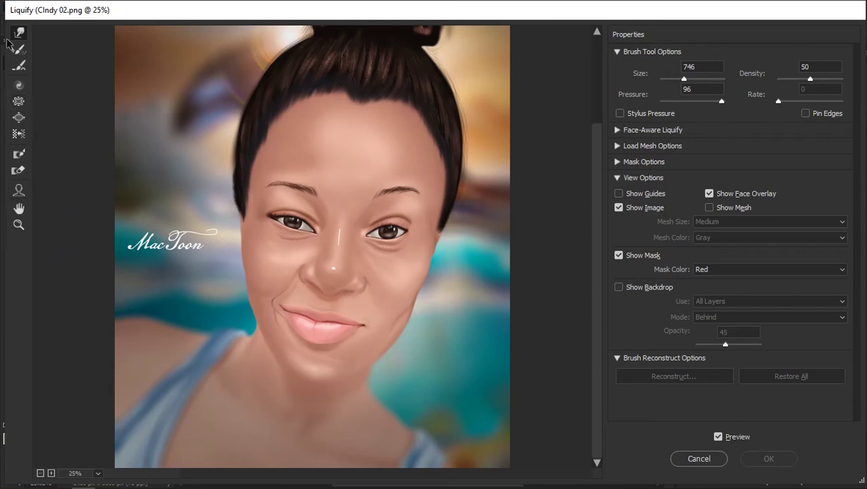
left_click_drag(336, 271, 337, 272)
key("ctrl+alt+z")
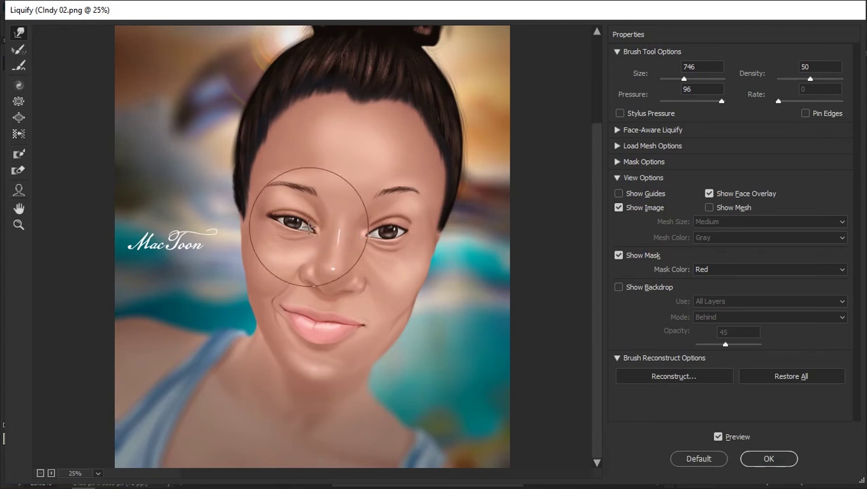
scroll(335, 252, "up", 2)
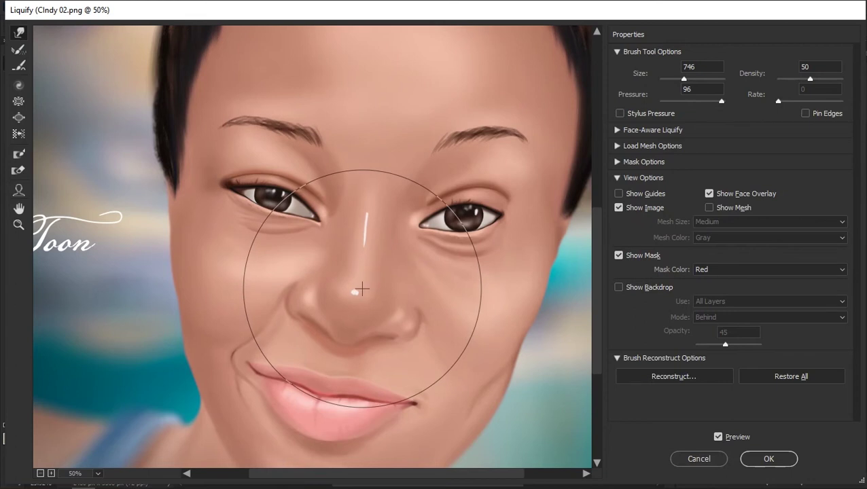
mouse_move(357, 288)
left_mouse_down()
mouse_move(361, 243)
mouse_move(384, 264)
mouse_move(405, 258)
mouse_move(351, 264)
mouse_move(402, 247)
mouse_move(348, 261)
mouse_move(391, 265)
left_mouse_up()
key("ctrl+space")
key("ctrl+alt+z")
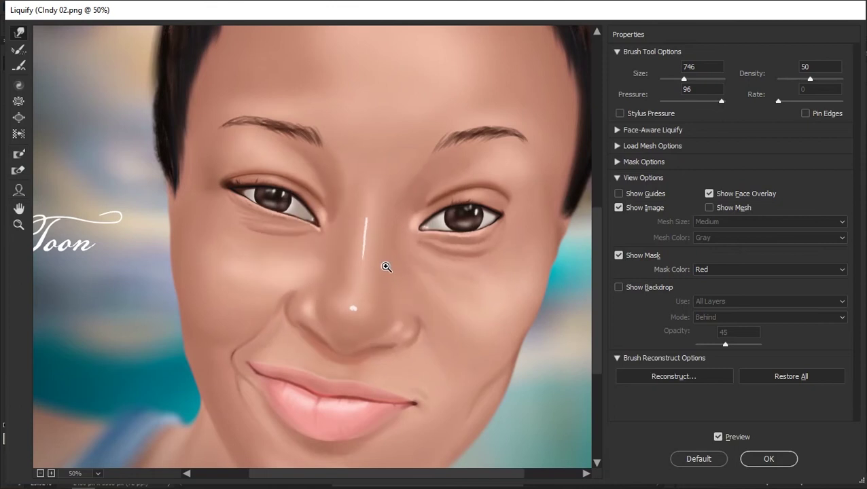
Step: Shrink the nose with the Pucker tool at brush size 700 and rate 80
left_click(19, 100)
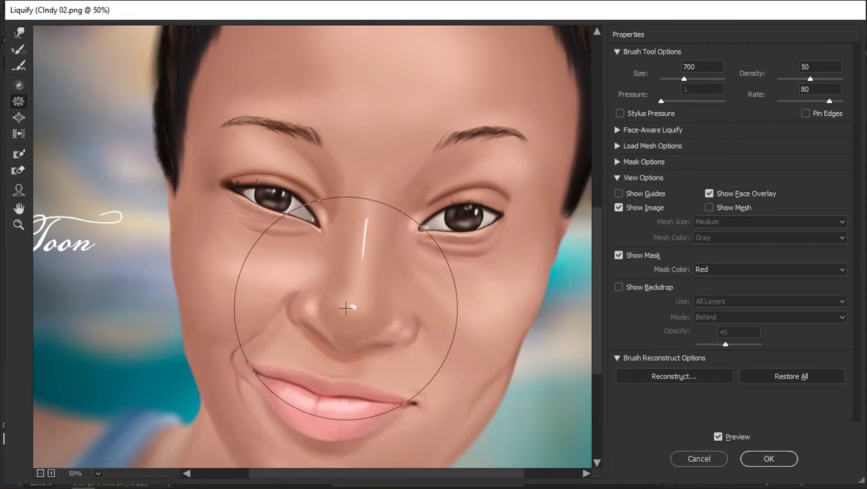
left_click(350, 298, "alt")
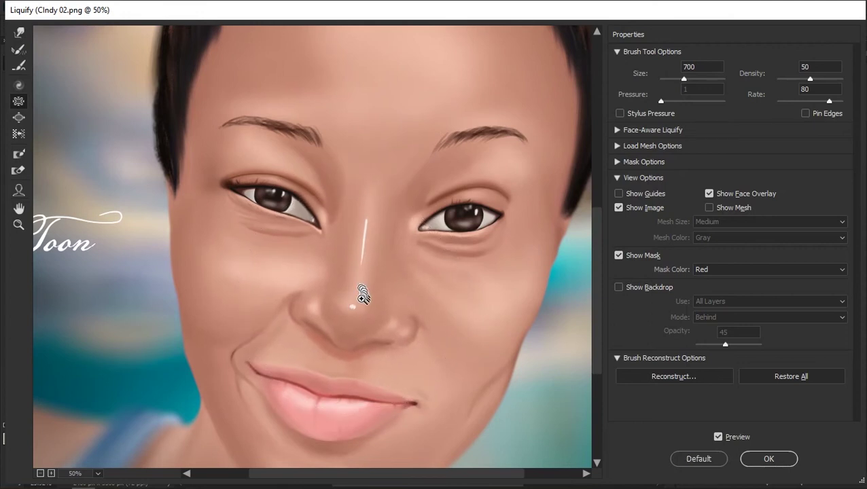
key("ctrl+plus")
scroll(319, 275, "down", 3)
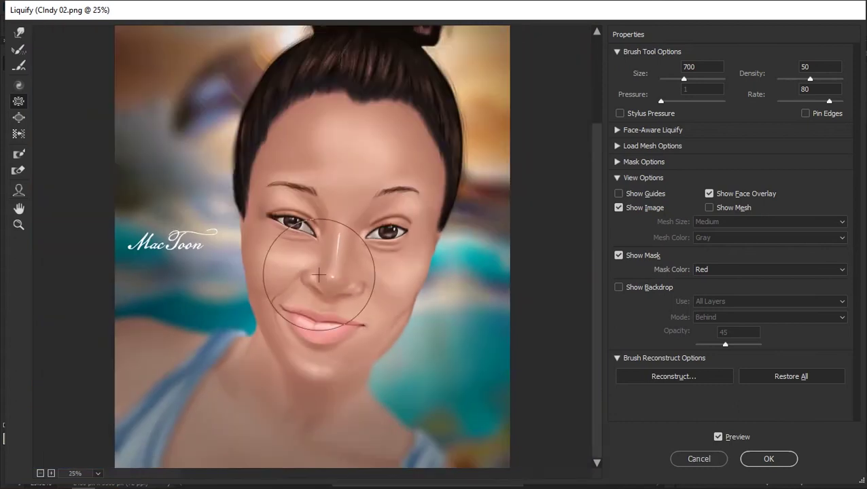
key("alt")
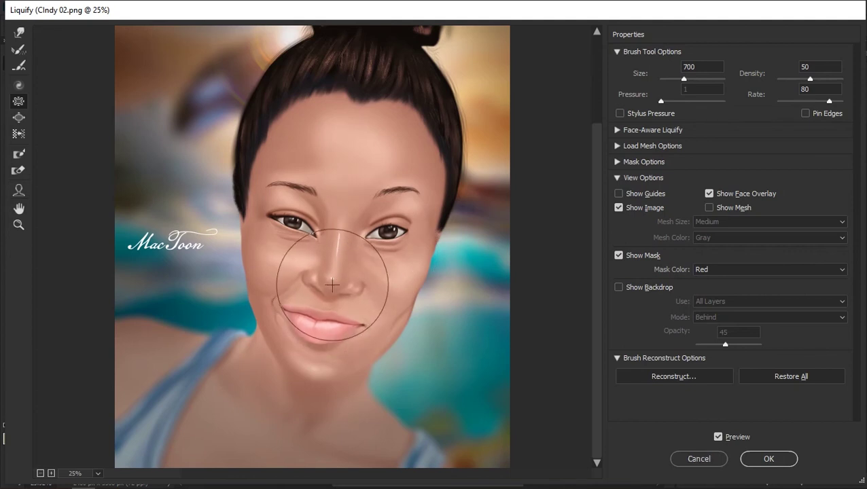
left_click_drag(334, 277, 331, 269)
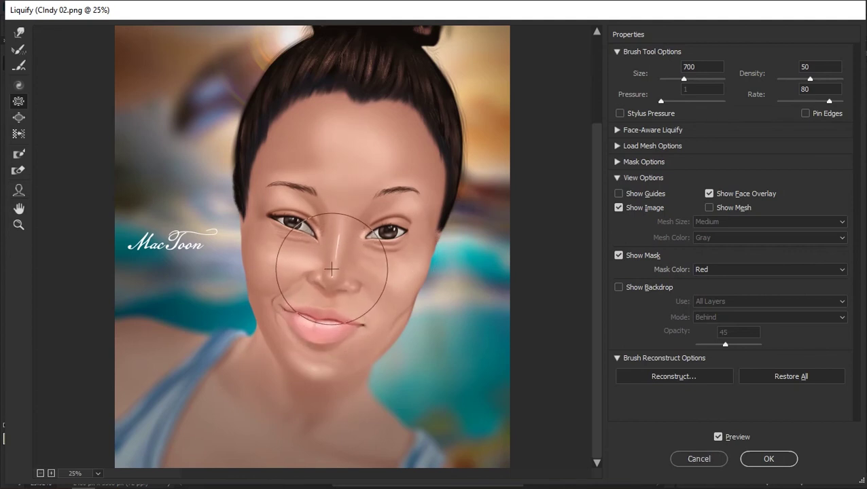
key("ctrl+z")
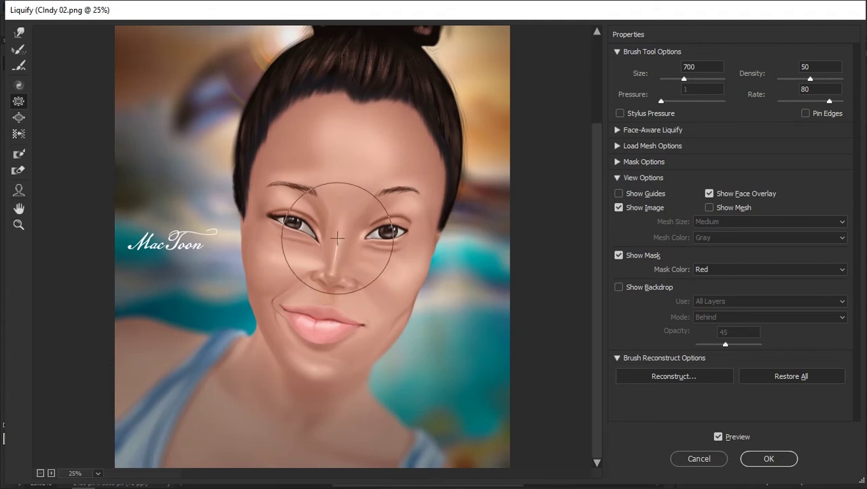
Step: Revert the pucker distortion on the nose with a Revert Reconstruction amount of 0
left_click(656, 378)
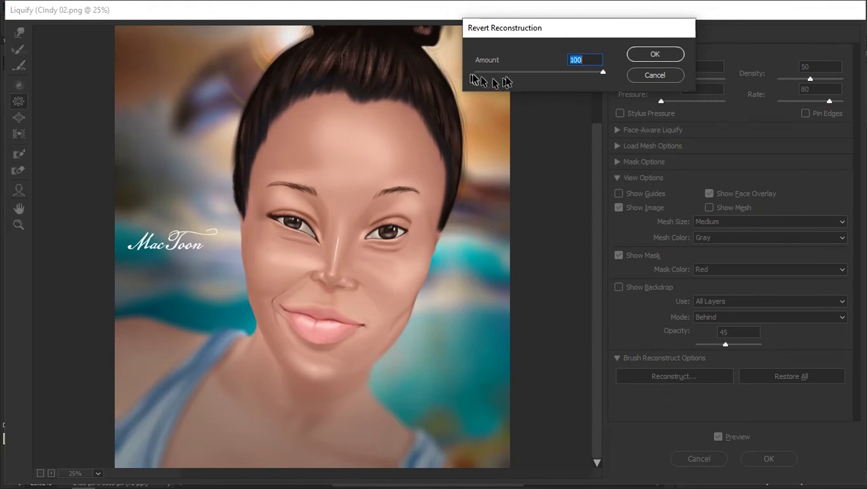
left_click_drag(601, 76, 500, 83)
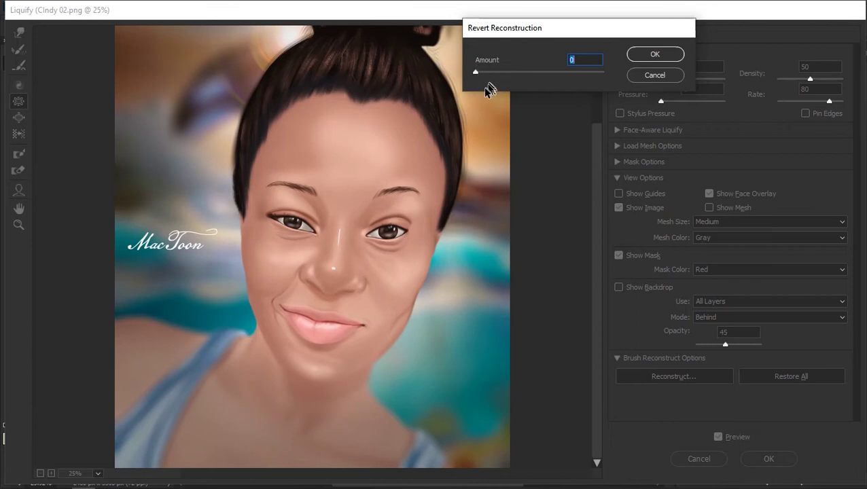
left_click_drag(475, 78, 528, 79)
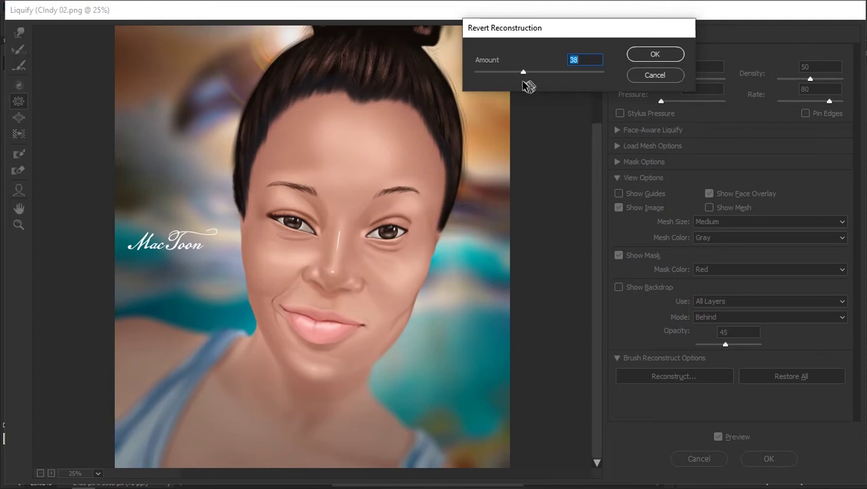
left_click_drag(526, 78, 477, 73)
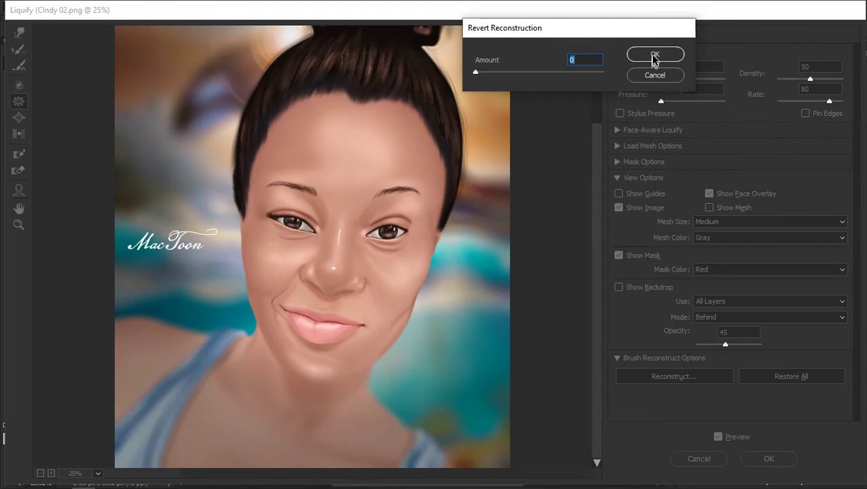
left_click(656, 58)
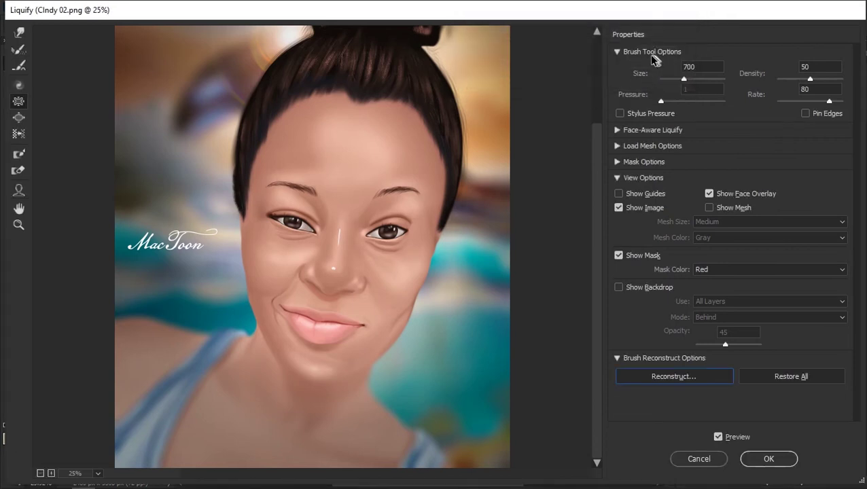
Step: Enlarge the nose with the Bloat tool at brush size 700 and rate 80
left_click(18, 118)
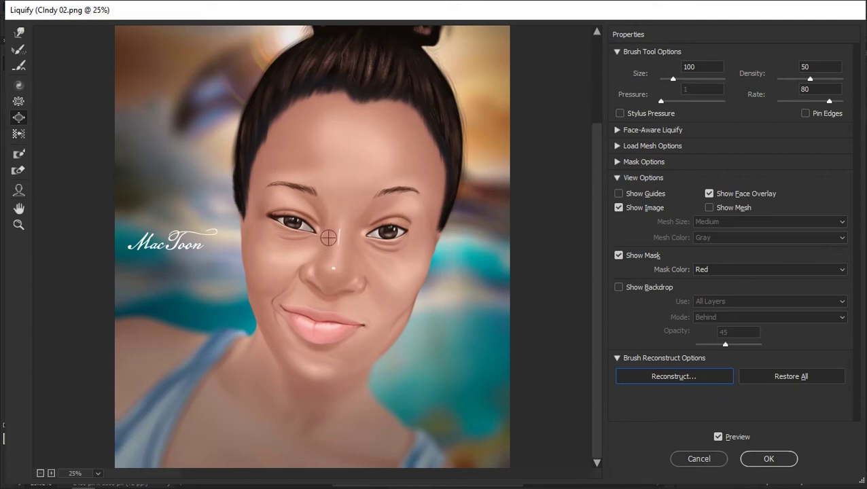
key("bracketright")
key("bracketright")
key("bracketright")
key("bracketright")
key("bracketright")
key("bracketright")
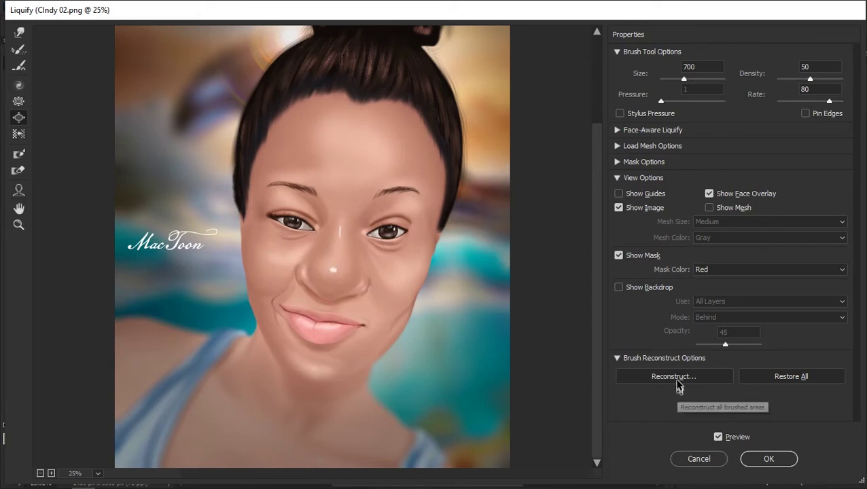
Step: Fully revert the nose bloat by lowering the Reconstruct amount
left_click(672, 378)
left_click_drag(600, 80, 487, 80)
left_click(655, 53)
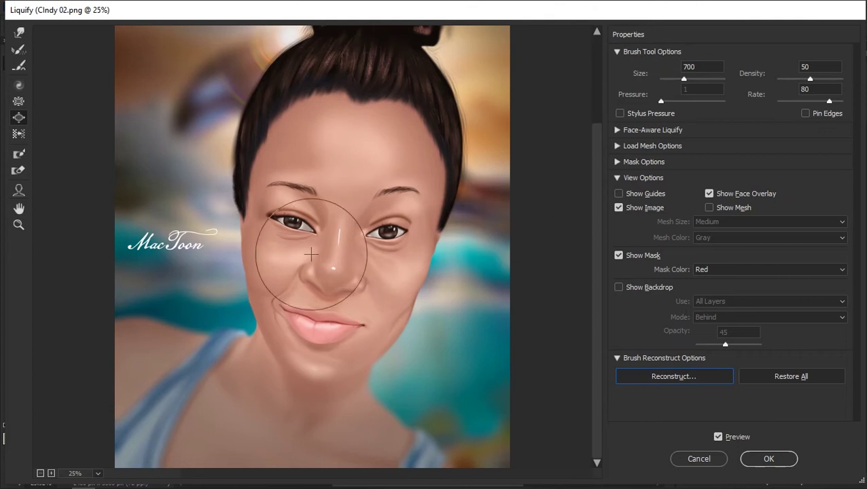
Step: Set up the Freeze Mask tool with a brush size of 300 for close work around the eyes
left_click(20, 156)
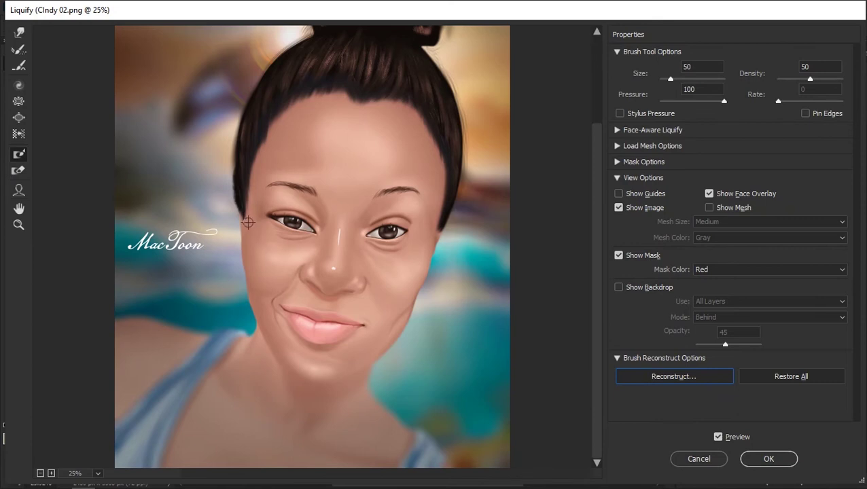
key("bracketright")
key("bracketright")
key("bracketright")
key("bracketright")
key("bracketright")
key("bracketright")
key("bracketright")
key("bracketright")
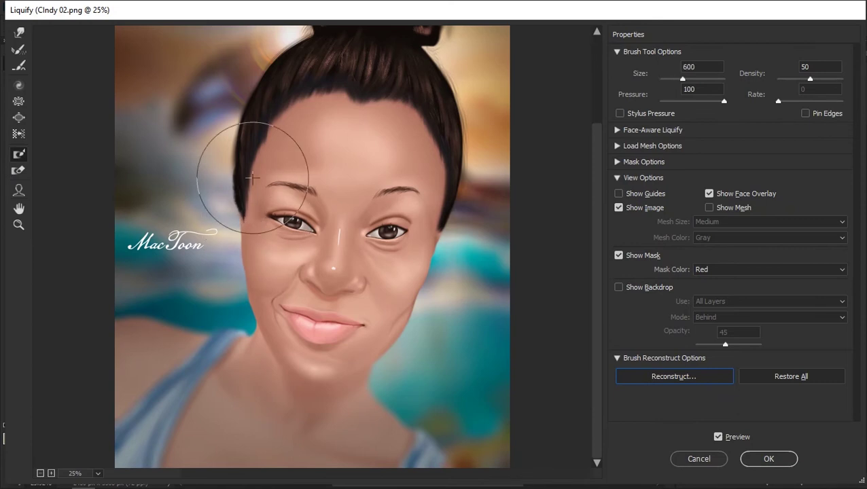
key("bracketleft")
key("bracketleft")
key("bracketleft")
key("bracketleft")
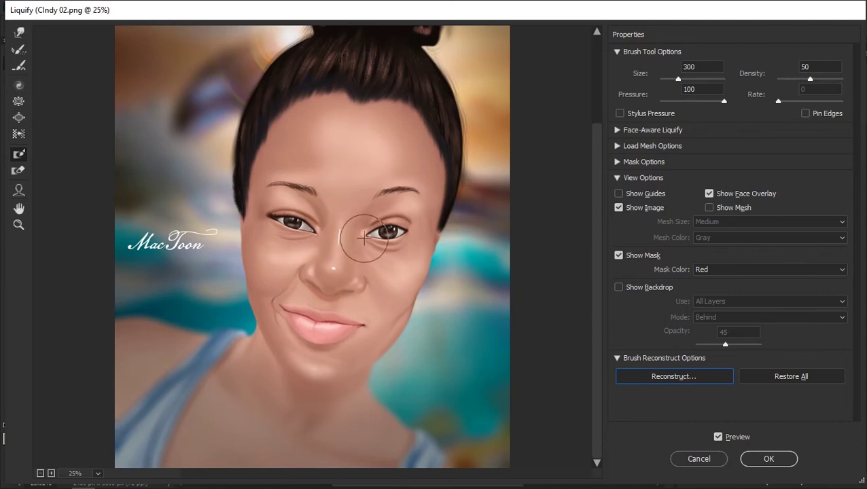
left_click(353, 226)
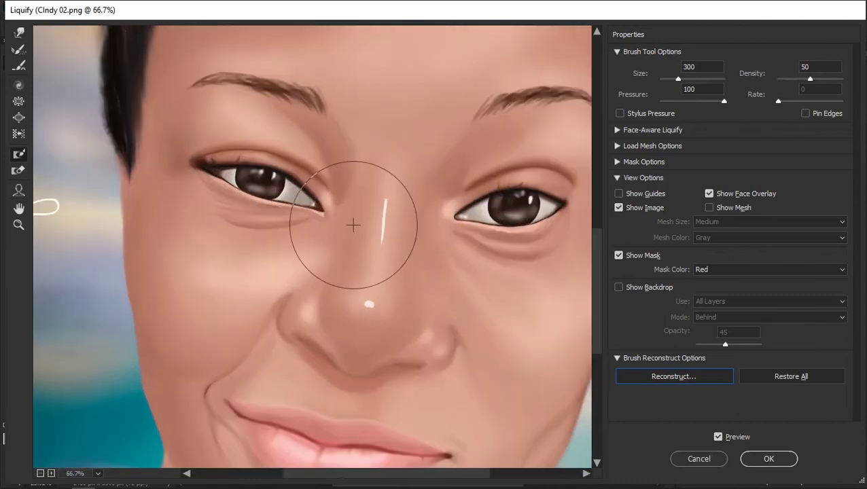
key("space")
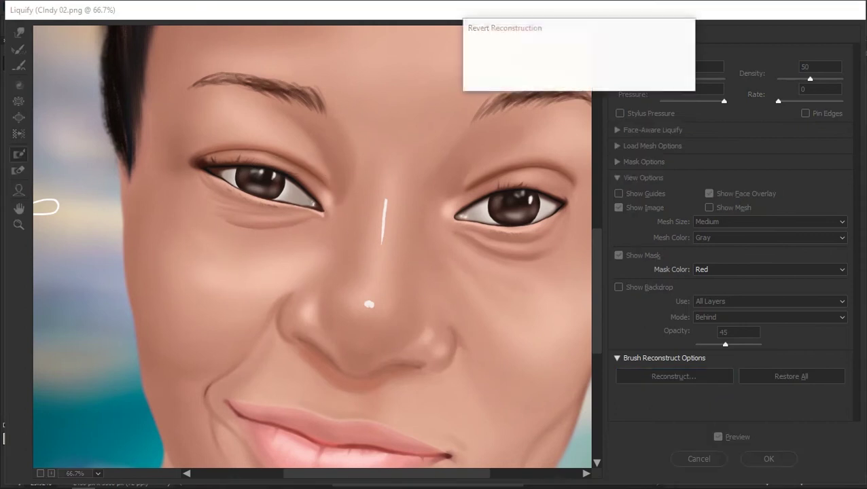
left_click(649, 77)
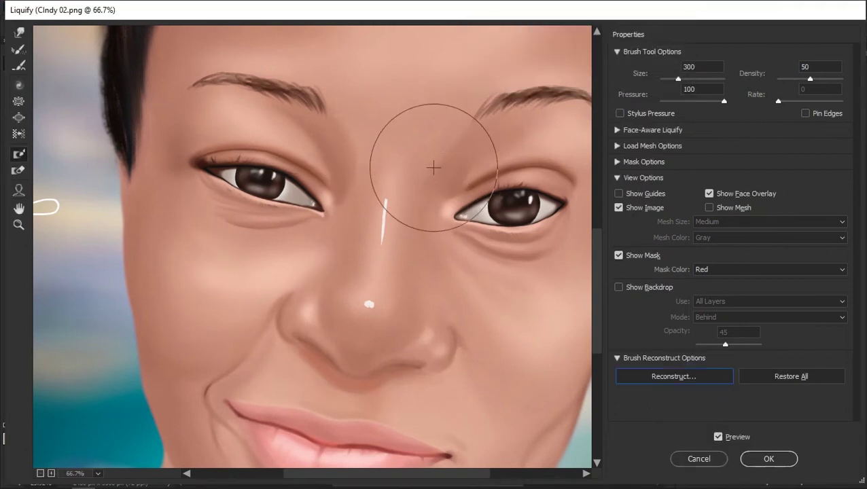
key("space")
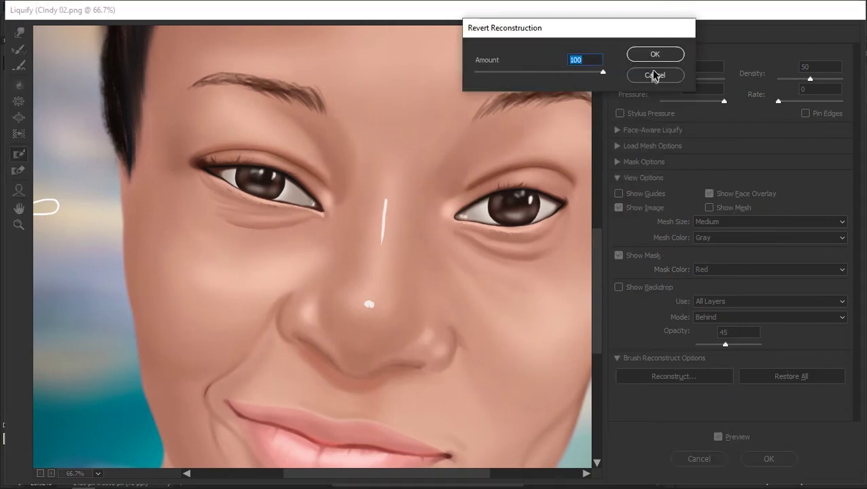
left_click(654, 76)
Step: Bring the portrait's right-hand eye into view and reduce the Freeze Mask brush to size 100
key("h")
mouse_move(406, 155)
left_mouse_down()
mouse_move(336, 170)
mouse_move(332, 136)
left_mouse_up()
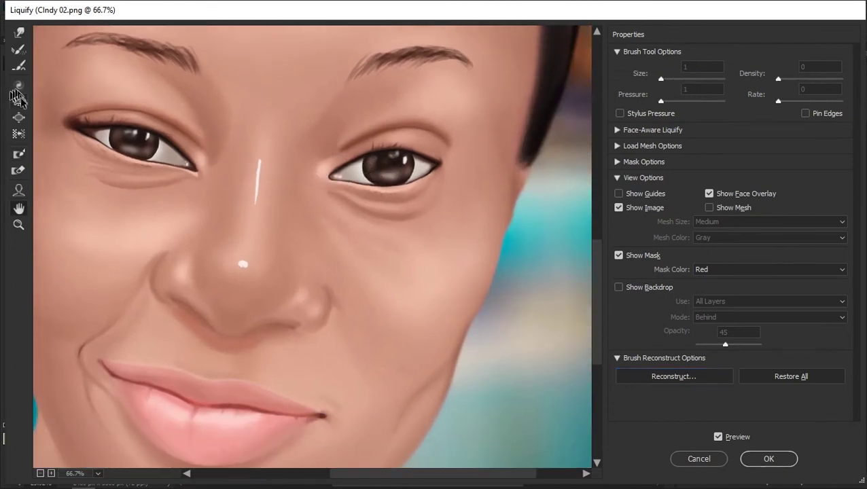
left_click(20, 155)
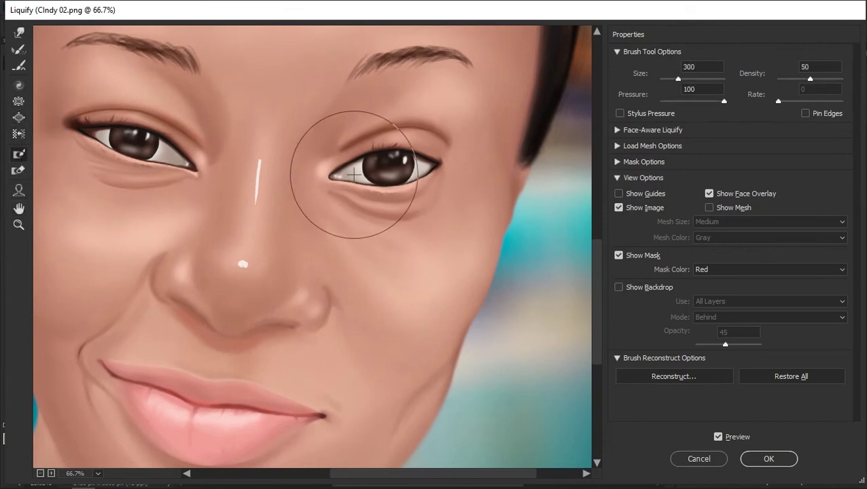
key("bracketleft")
key("bracketleft")
key("bracketleft")
key("bracketleft")
key("bracketleft")
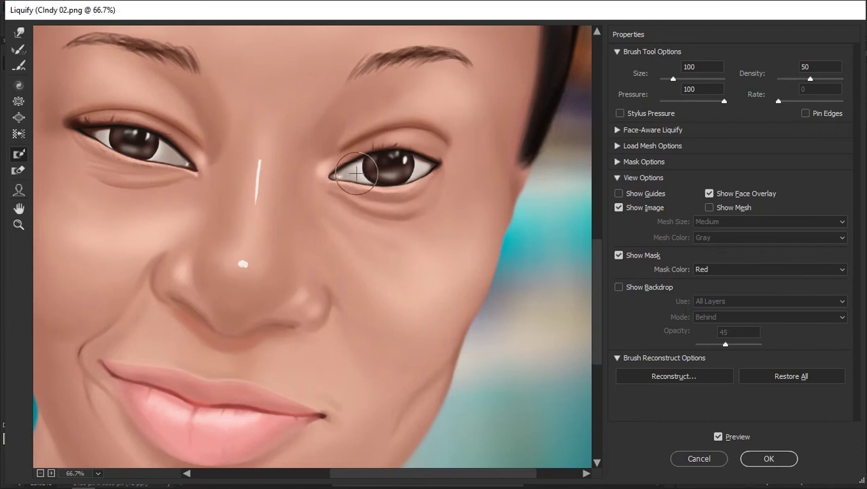
Step: Try warping the unmasked right-hand eye with the Forward Warp tool at brush size 200 and pressure 96
left_click(19, 31)
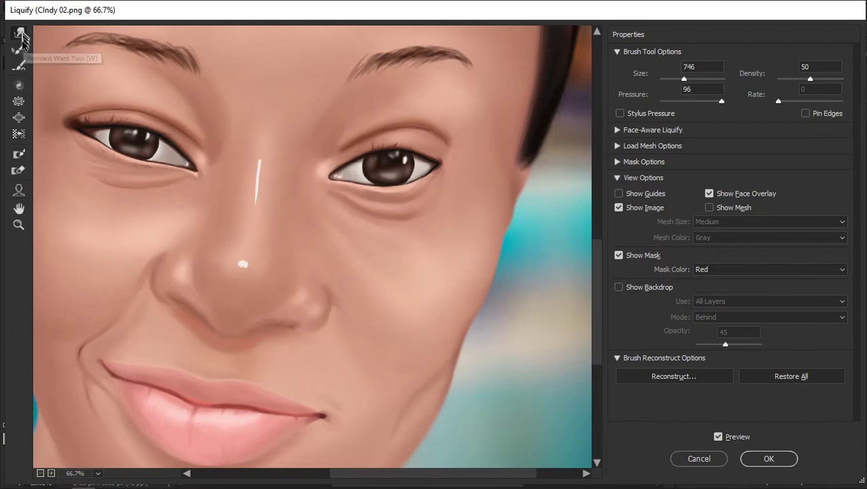
key("bracketleft")
key("bracketleft")
key("bracketleft")
key("bracketleft")
key("bracketleft")
key("bracketleft")
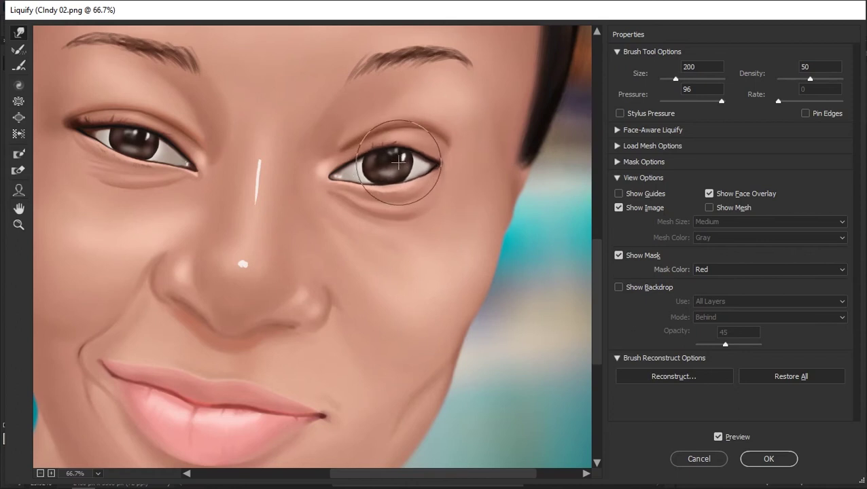
key("ctrl+alt+space")
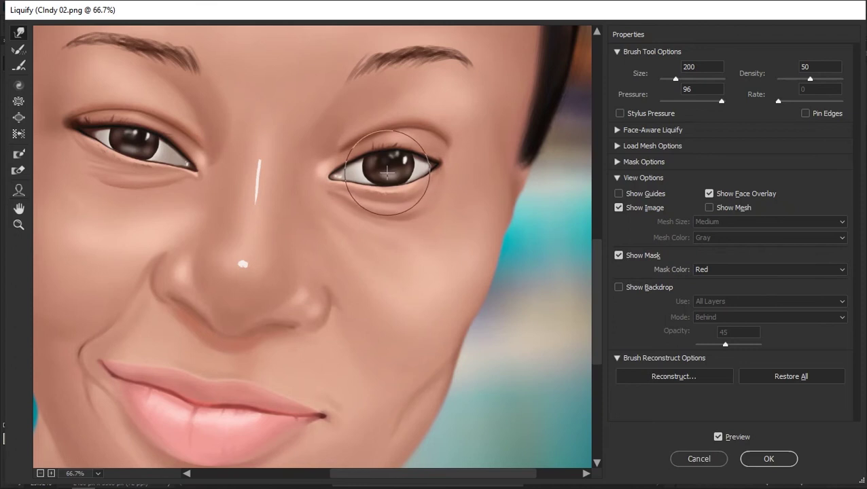
Step: Paint a size 100 freeze mask over the inner half of the right-hand eye and test Forward Warp against it
left_click(18, 154)
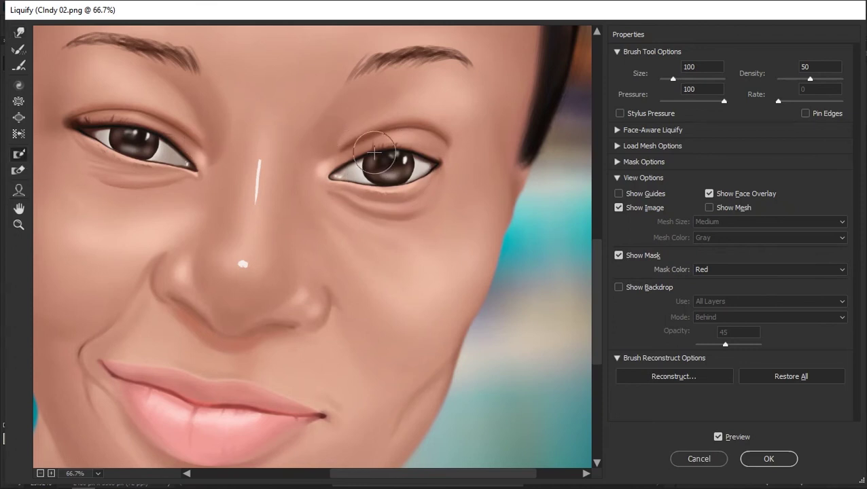
mouse_move(339, 139)
left_mouse_down()
mouse_move(353, 197)
mouse_move(333, 151)
mouse_move(344, 188)
mouse_move(356, 135)
left_mouse_up()
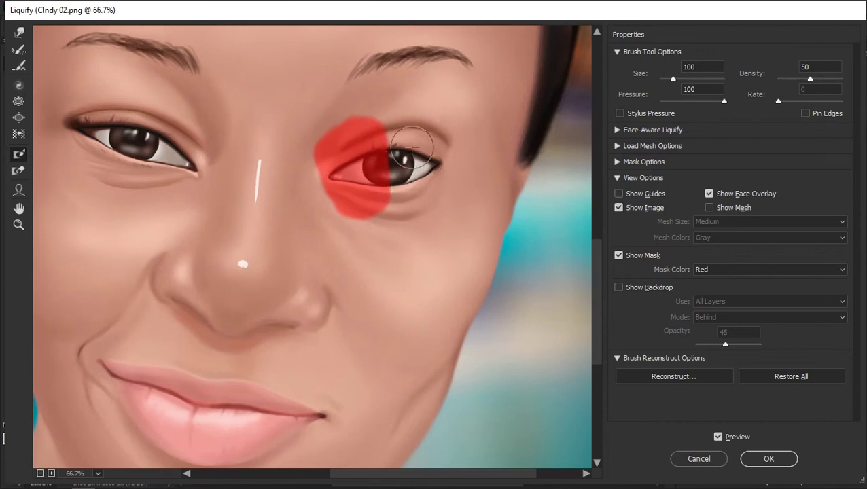
left_click(19, 32)
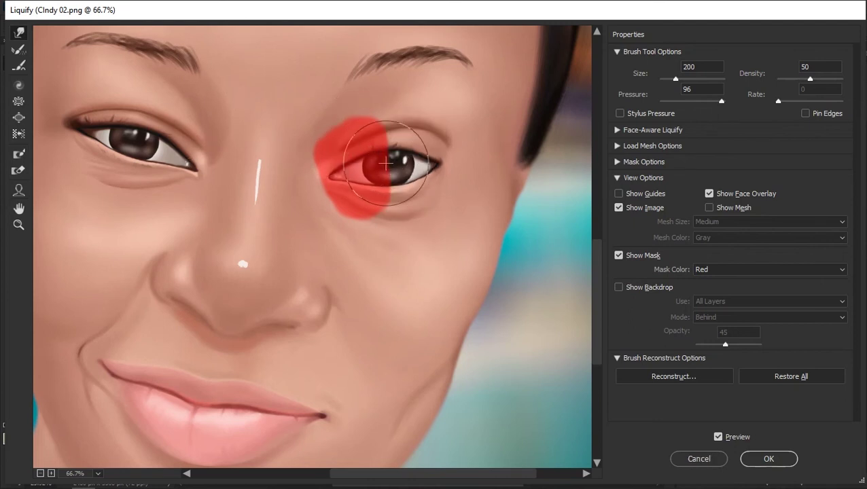
Step: Erase the freeze mask from the eye with the Thaw Mask tool at brush size 231
left_click(19, 173)
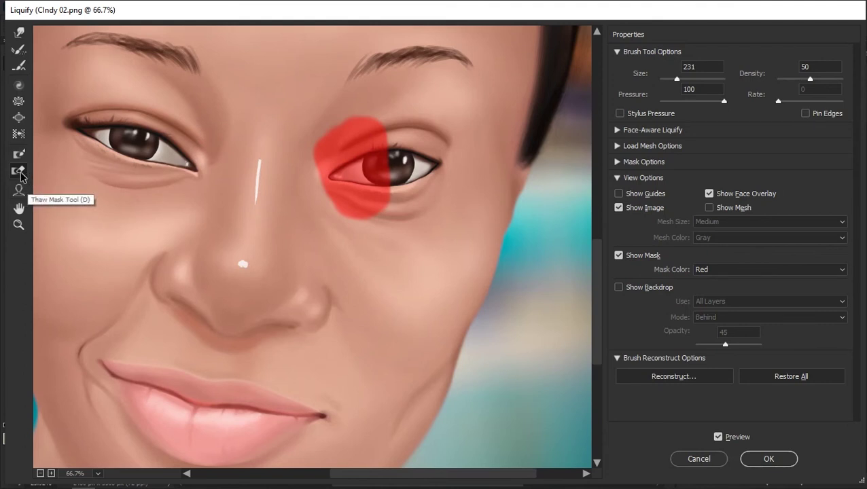
mouse_move(292, 126)
left_mouse_down()
mouse_move(358, 154)
mouse_move(337, 177)
left_mouse_up()
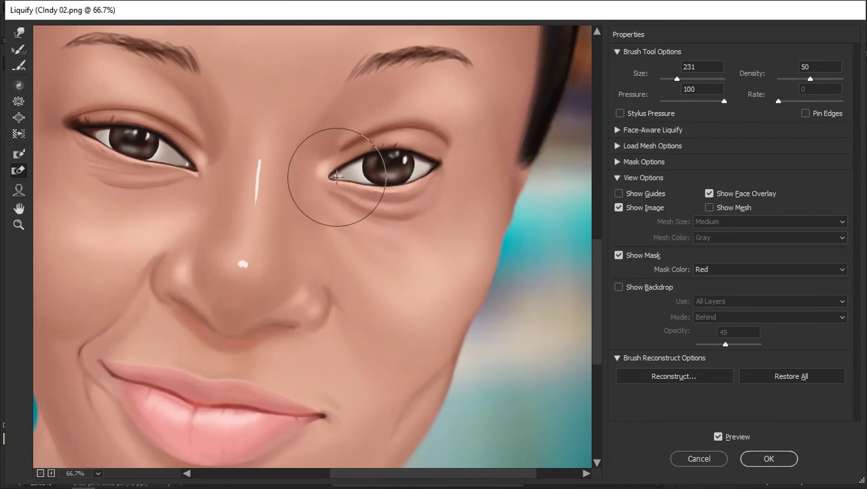
scroll(277, 310, "down", 3)
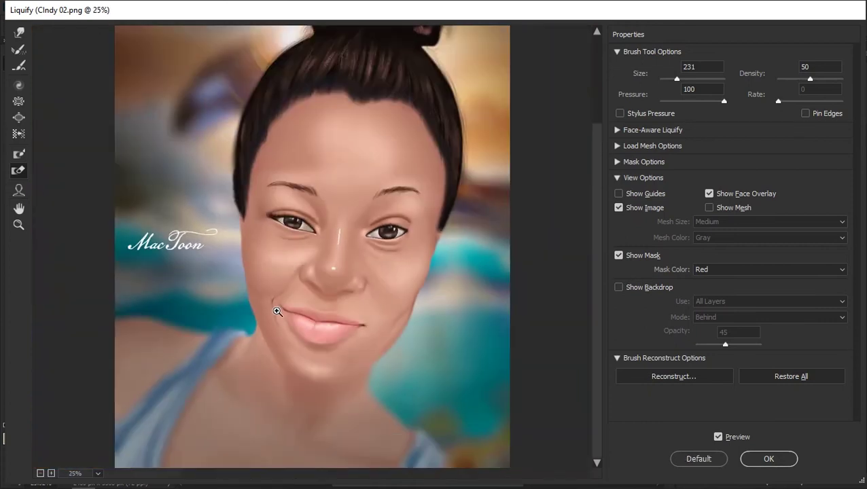
Step: Try reducing the right-hand eye's height to -100 with the Face tool, undo it, and return to Forward Warp
left_click(18, 191)
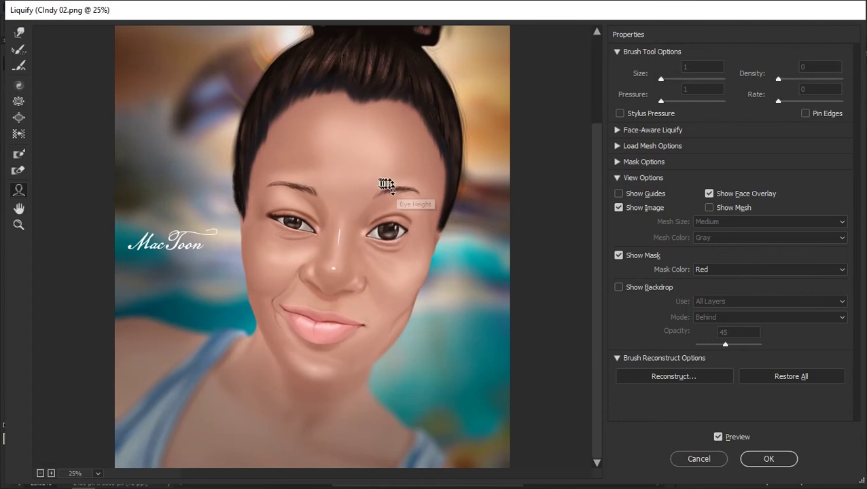
left_click_drag(389, 239, 391, 244)
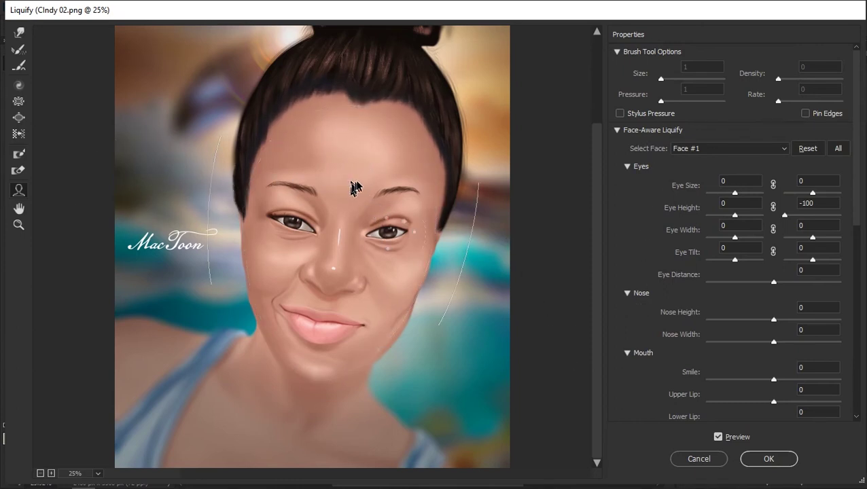
key("ctrl+alt+z")
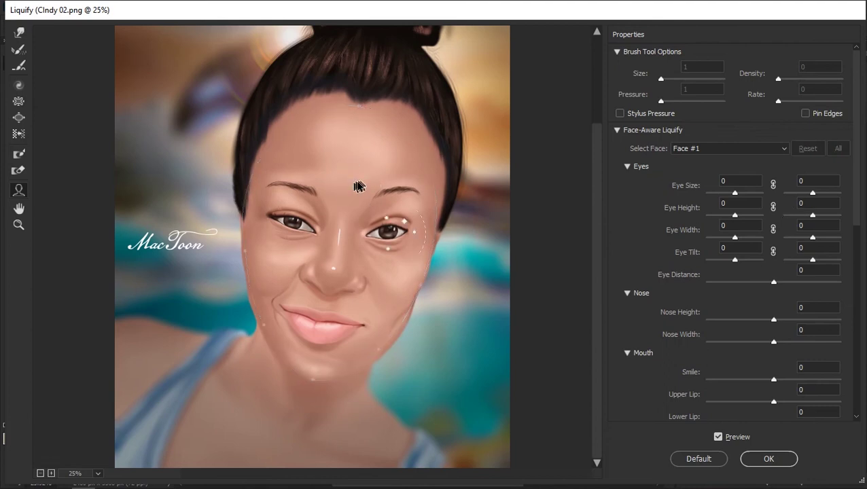
left_click(19, 32)
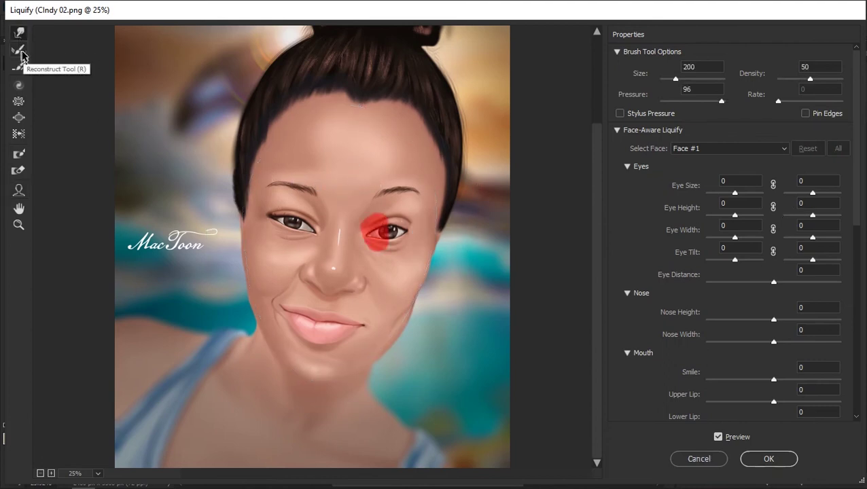
left_click_drag(387, 232, 383, 231)
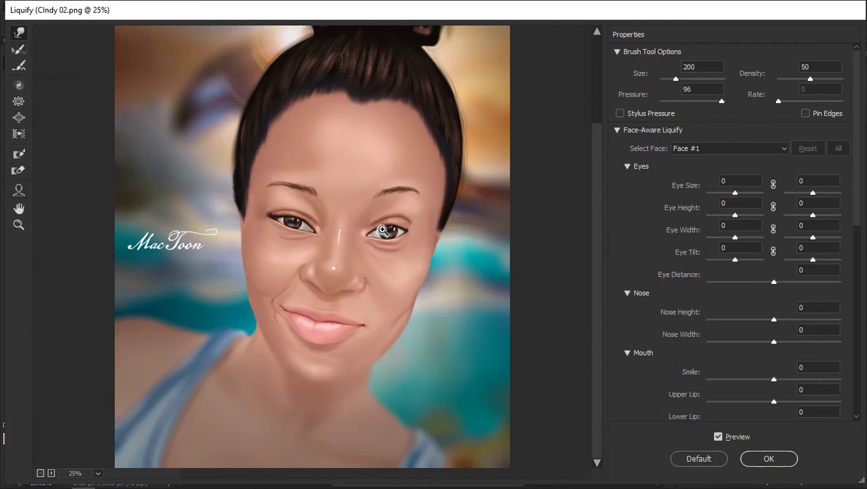
Step: Review the Face-Aware Liquify settings for the eyes, nose, mouth and face shape
left_click(618, 130)
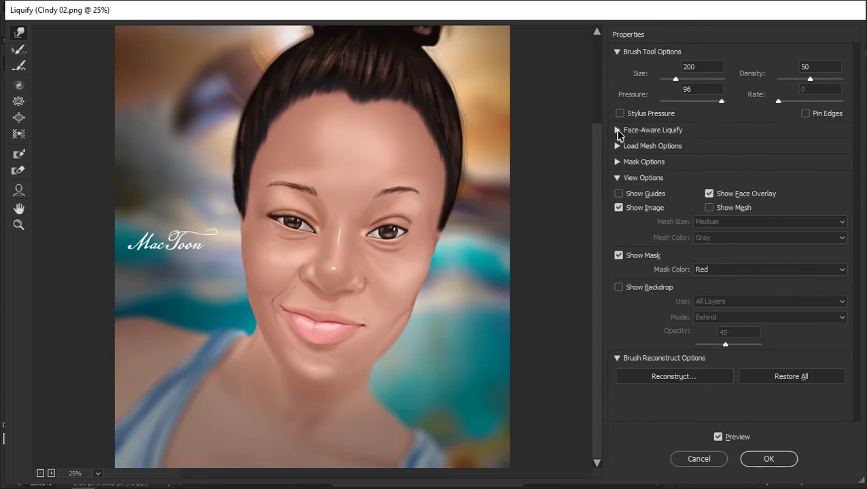
left_click(617, 132)
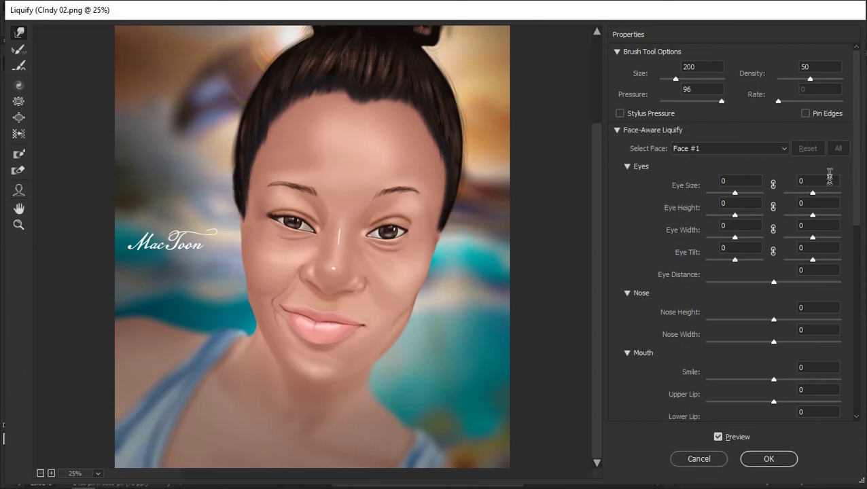
mouse_move(858, 205)
left_mouse_down()
mouse_move(858, 252)
mouse_move(854, 245)
left_mouse_up()
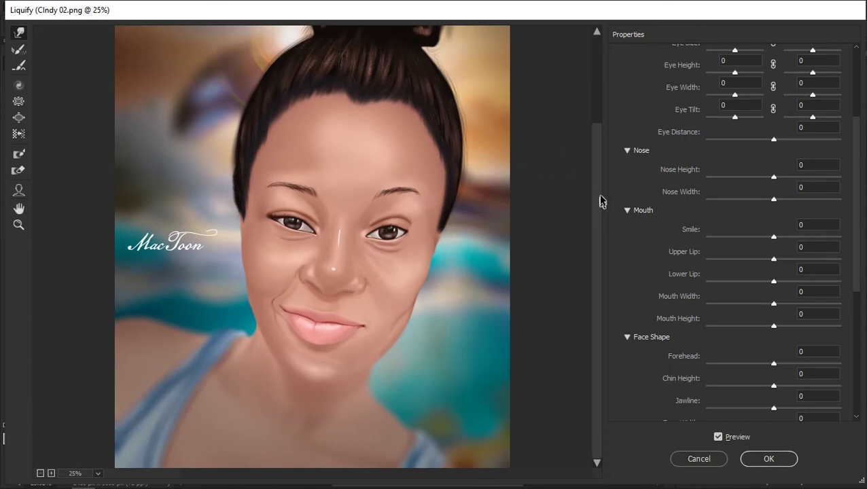
Step: Try separate Face-Aware Liquify eye sizes, setting the left value to 40 and the right value to 36
scroll(376, 196, "up", 2)
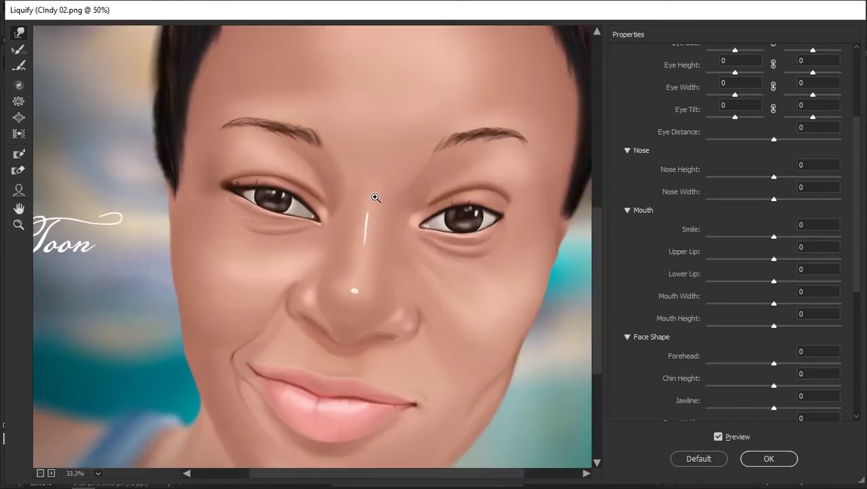
mouse_move(446, 347)
left_mouse_down()
mouse_move(406, 289)
mouse_move(418, 275)
left_mouse_up()
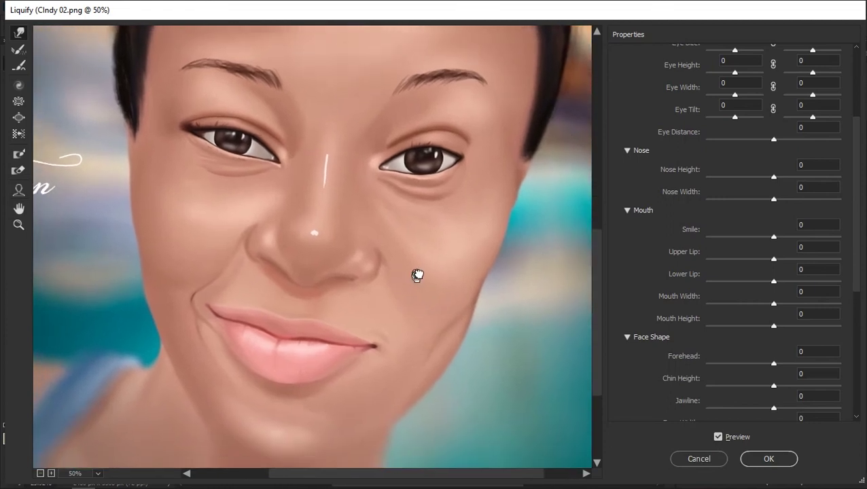
mouse_move(855, 216)
left_mouse_down()
mouse_move(856, 157)
mouse_move(854, 168)
left_mouse_up()
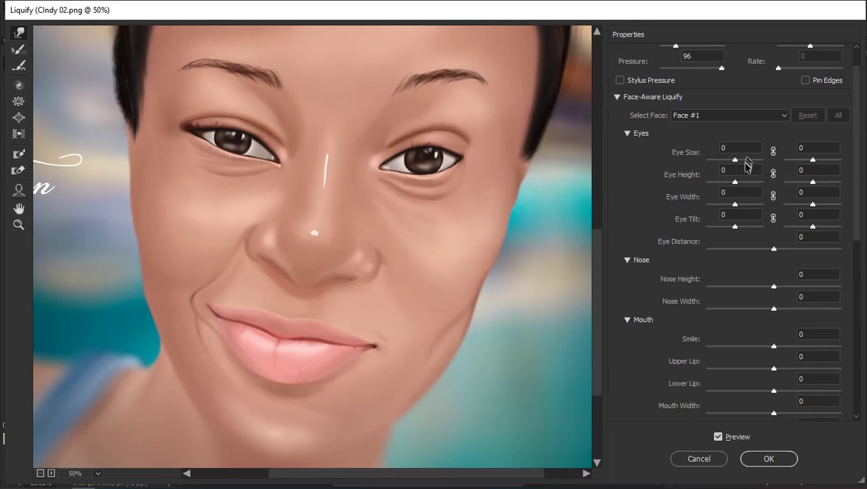
mouse_move(734, 163)
left_mouse_down()
mouse_move(759, 166)
mouse_move(722, 170)
mouse_move(770, 170)
mouse_move(719, 176)
mouse_move(749, 172)
mouse_move(713, 165)
mouse_move(753, 165)
mouse_move(741, 165)
left_mouse_up()
mouse_move(815, 163)
left_mouse_down()
mouse_move(837, 167)
mouse_move(806, 168)
left_mouse_up()
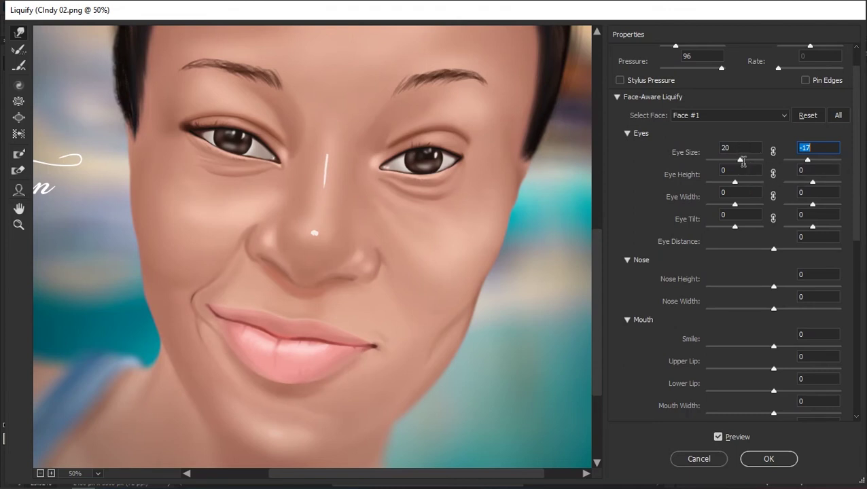
mouse_move(742, 164)
left_mouse_down()
mouse_move(728, 162)
mouse_move(746, 163)
left_mouse_up()
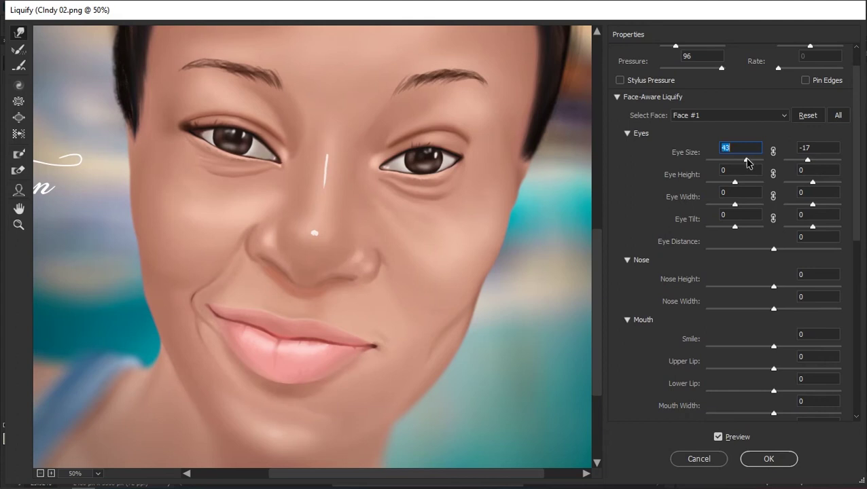
key("Down")
key("Down")
key("Down")
left_click_drag(807, 161, 820, 165)
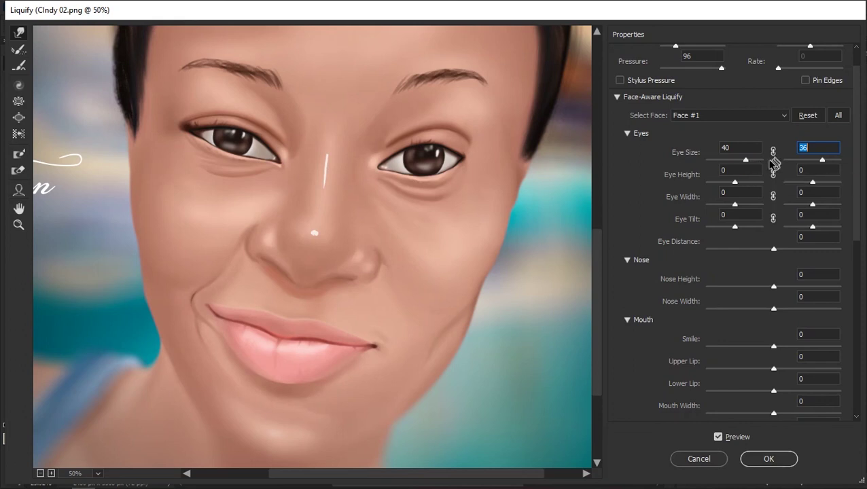
Step: Link the two Eye Size values, try smaller sizes and a value of 8, and reset both eyes to 0
left_click(772, 151)
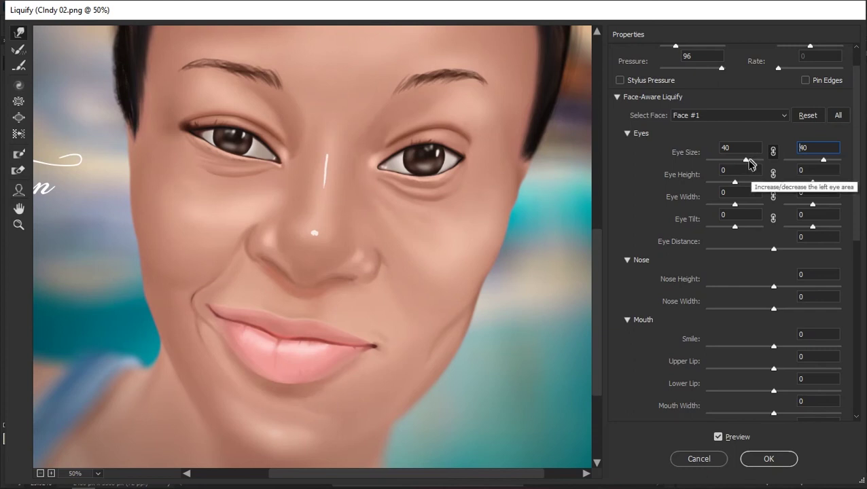
left_click_drag(745, 163, 724, 162)
scroll(734, 159, "up", 5)
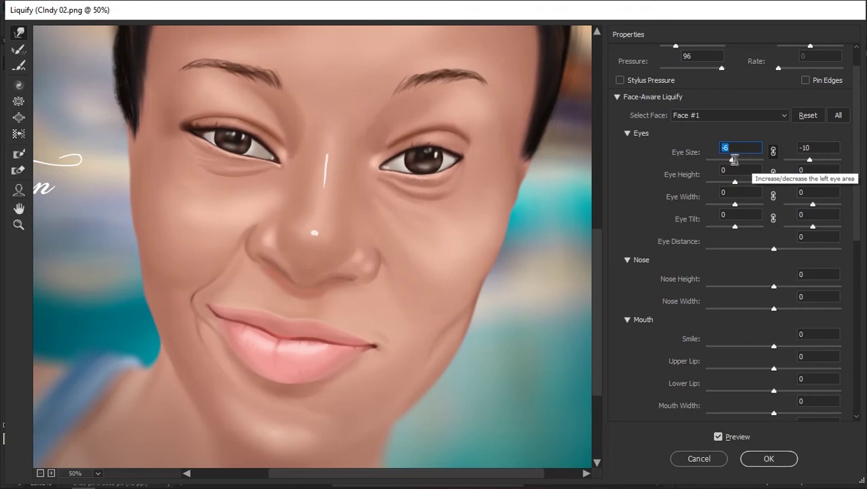
type("8")
key("Return")
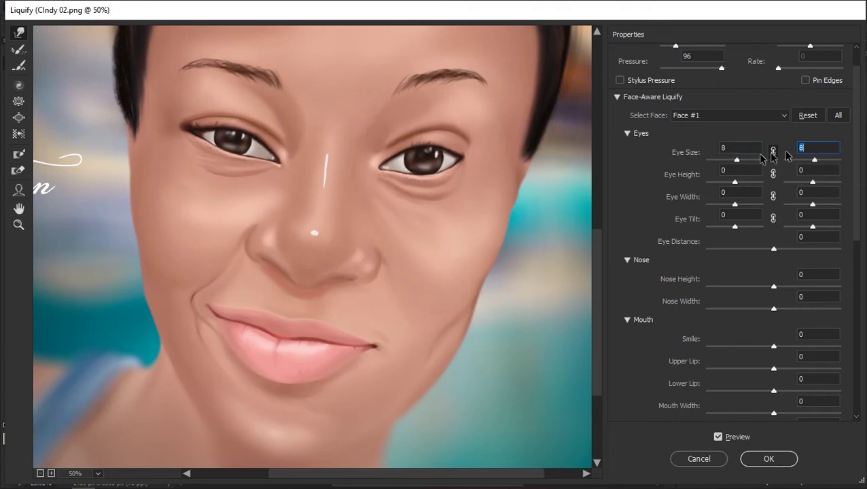
type("0")
key("Return")
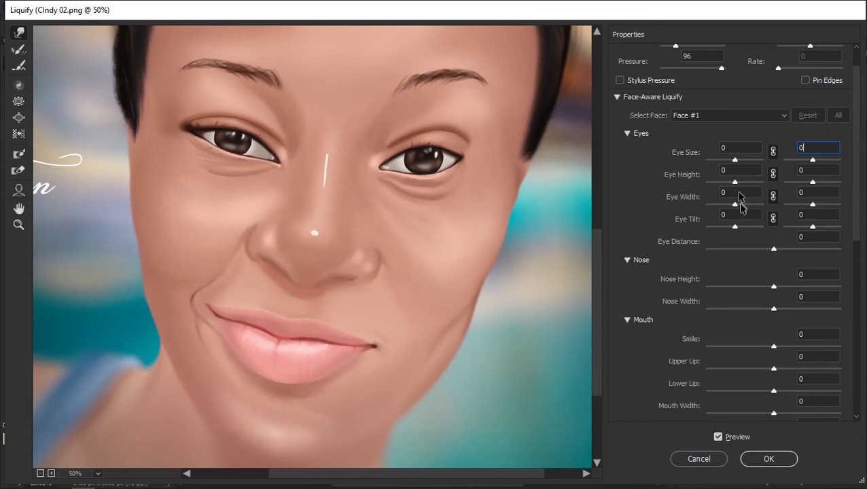
Step: Try a linked Eye Width of -1 and different Eye Distance amounts, resetting both settings to 0
mouse_move(732, 206)
left_mouse_down()
mouse_move(759, 211)
mouse_move(732, 206)
left_mouse_up()
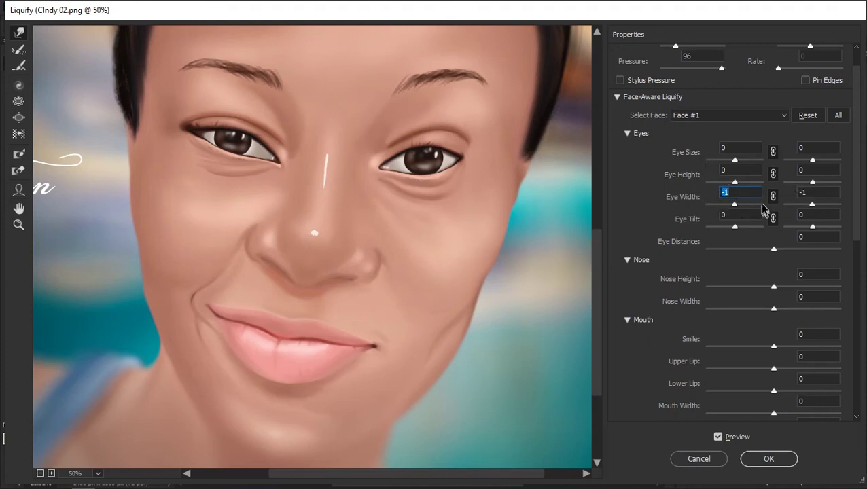
type("0")
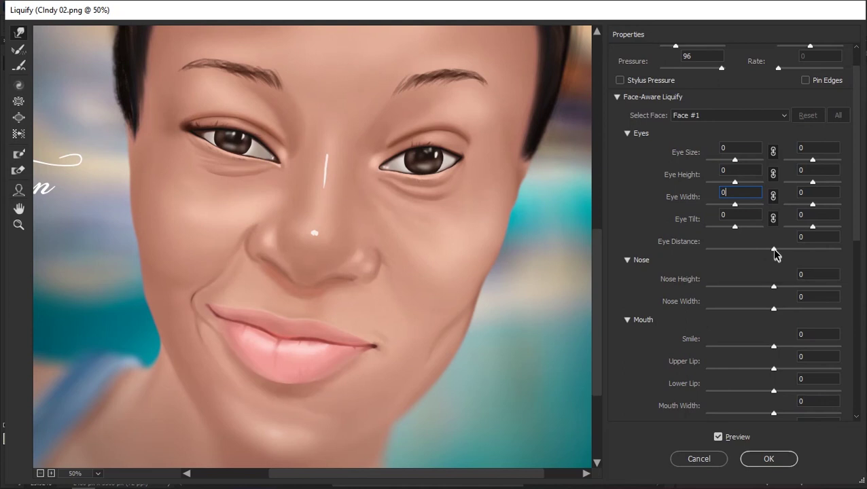
left_click_drag(776, 253, 839, 249)
left_click_drag(738, 261, 776, 265)
Step: Try a Nose Height of -5 and a Nose Width of -30, and reset both to 0
left_click_drag(855, 229, 857, 276)
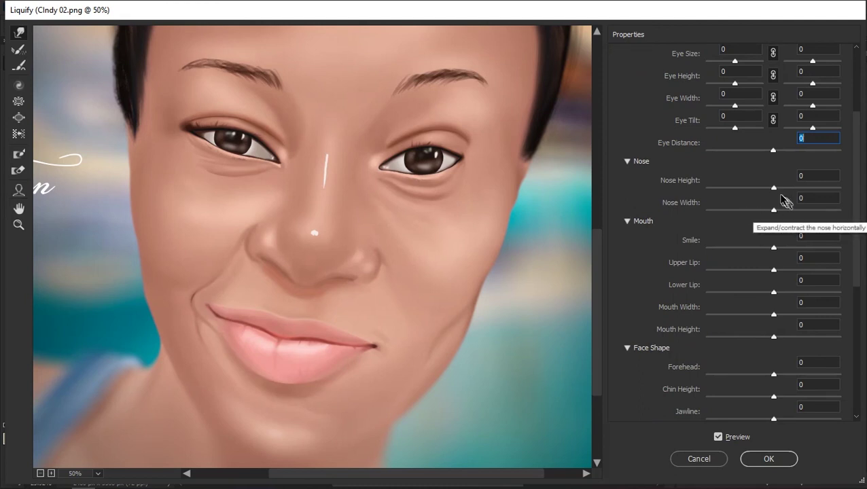
left_click_drag(773, 188, 760, 212)
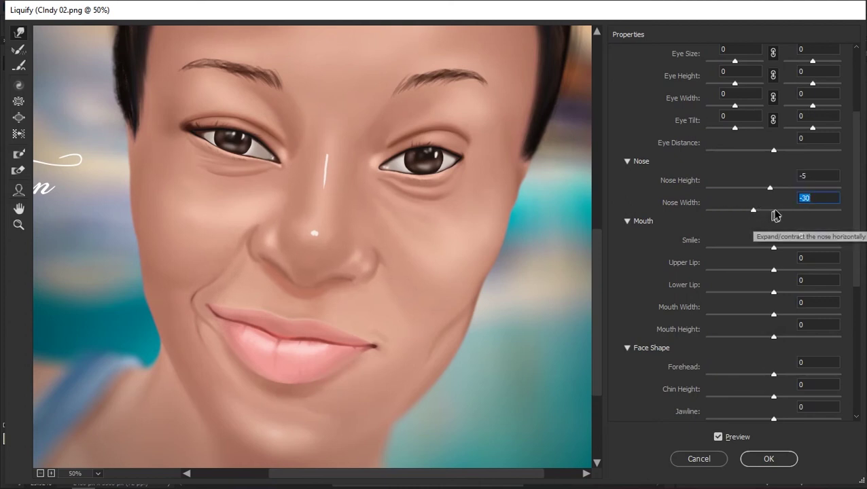
type("0")
left_click(809, 176)
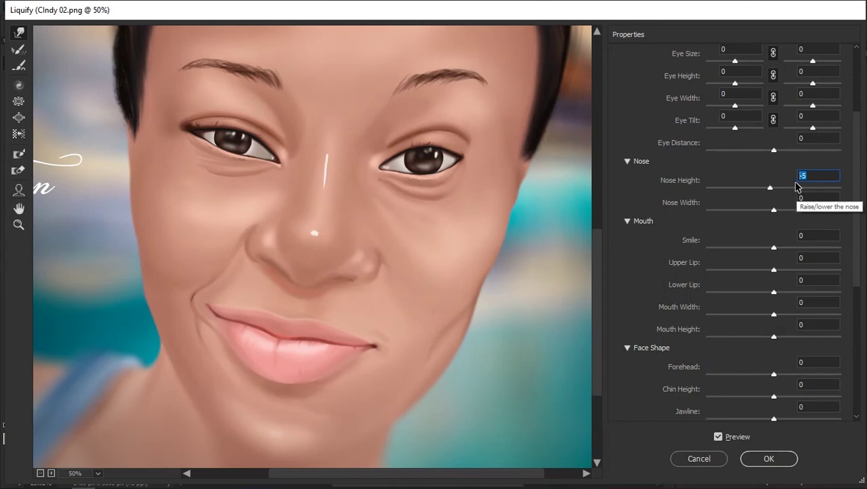
type("0")
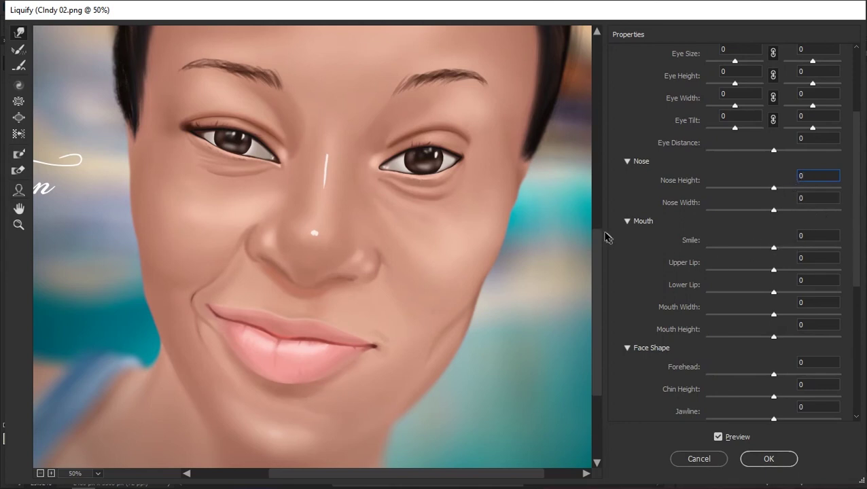
Step: Try the Smile and Upper Lip adjustments, return both to 0, and test the Lower Lip at 44
left_click_drag(855, 264, 857, 293)
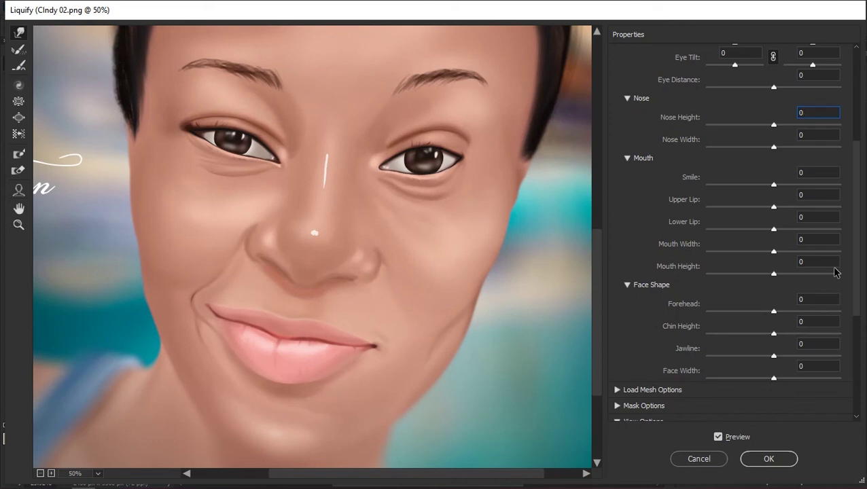
mouse_move(774, 185)
left_mouse_down()
mouse_move(809, 195)
mouse_move(816, 181)
mouse_move(819, 193)
mouse_move(757, 187)
mouse_move(779, 179)
mouse_move(790, 187)
mouse_move(775, 182)
left_mouse_up()
type("0")
key("Tab")
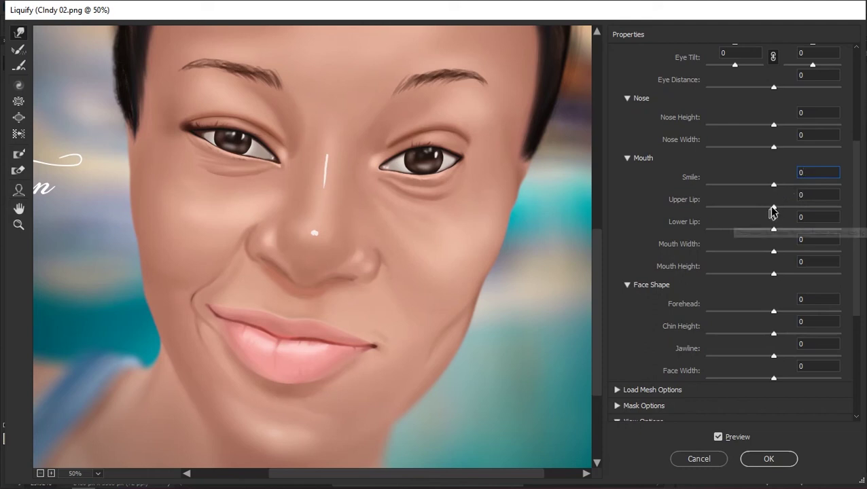
left_click_drag(754, 211, 803, 232)
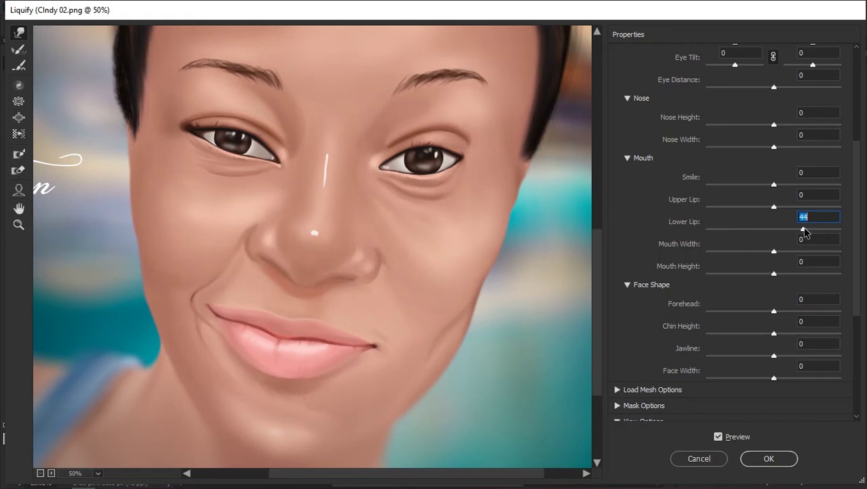
Step: Reset the Lower Lip to 0, and test Mouth Width at 6 and Mouth Height at 38, returning both to 0
left_click_drag(818, 229, 769, 249)
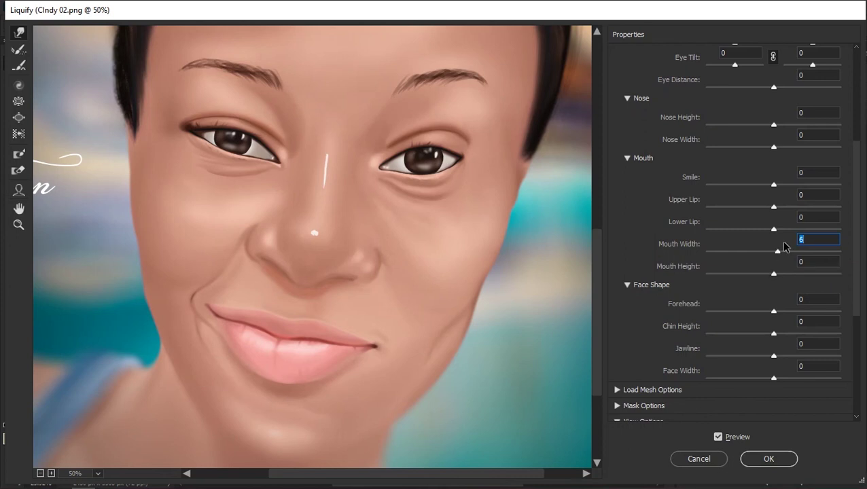
left_click_drag(778, 249, 774, 251)
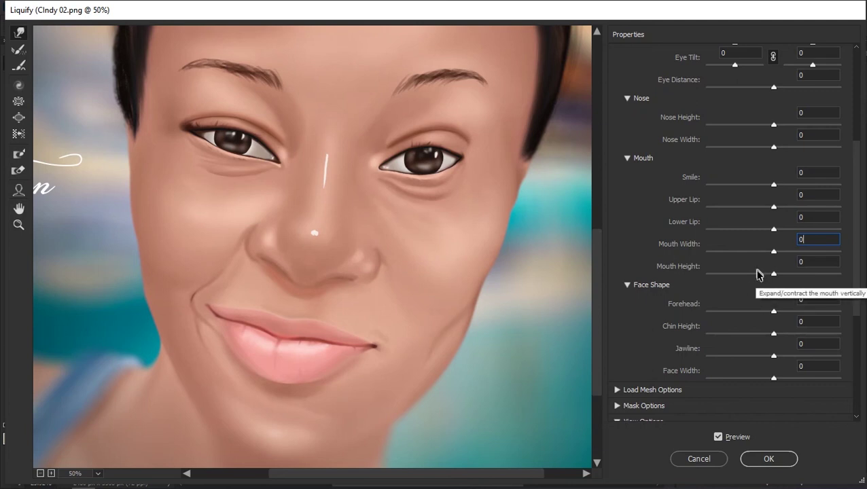
left_click_drag(774, 274, 794, 285)
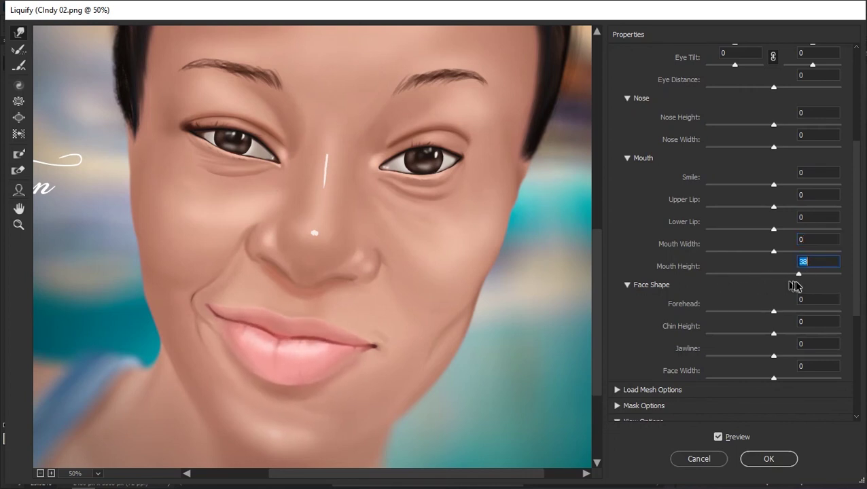
type("0")
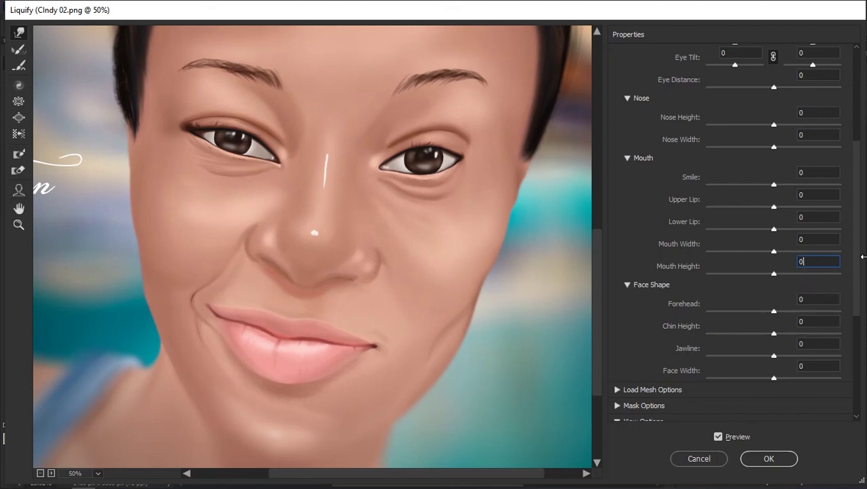
Step: Try the Forehead adjustment and a Chin Height of -7 under Face Shape, resetting both to 0
left_click_drag(858, 259, 859, 319)
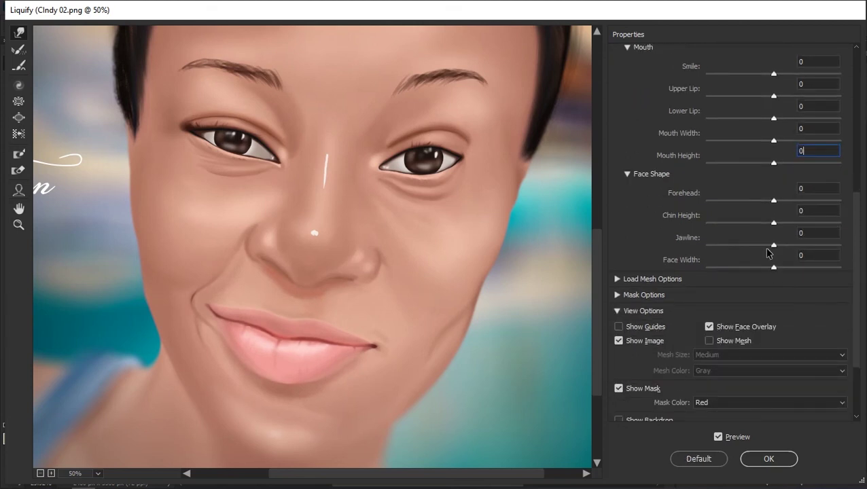
key("ctrl+minus")
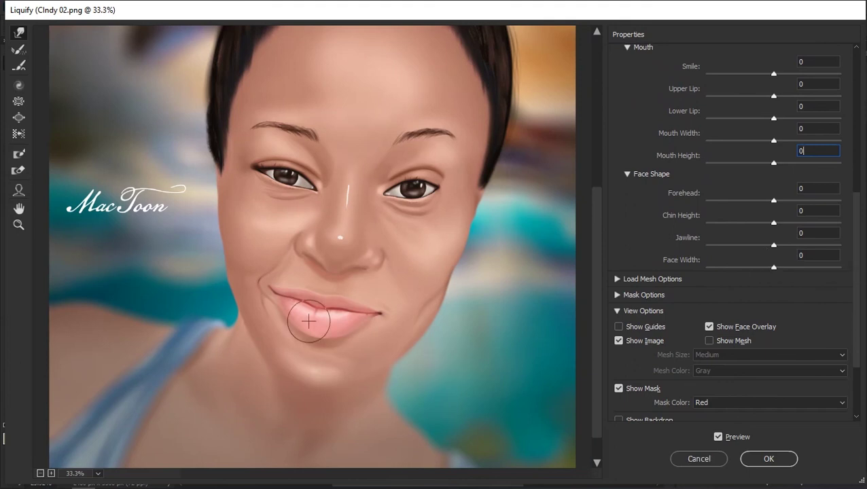
scroll(375, 206, "up", 1)
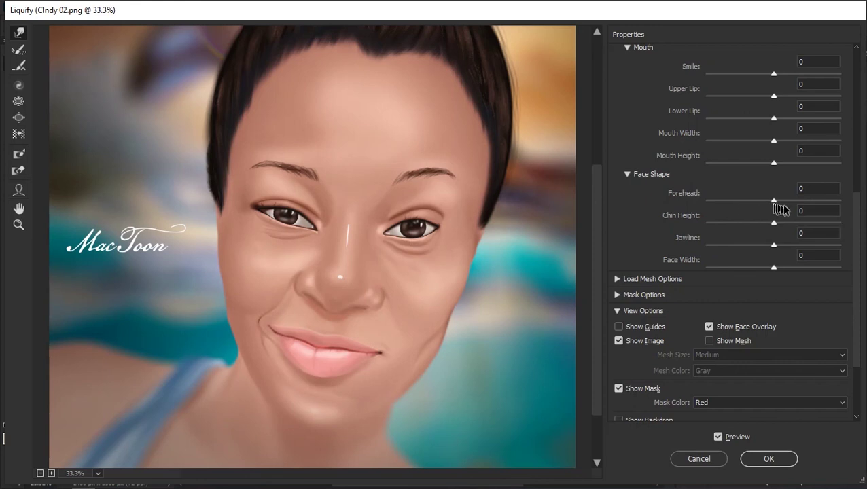
left_click_drag(774, 201, 732, 230)
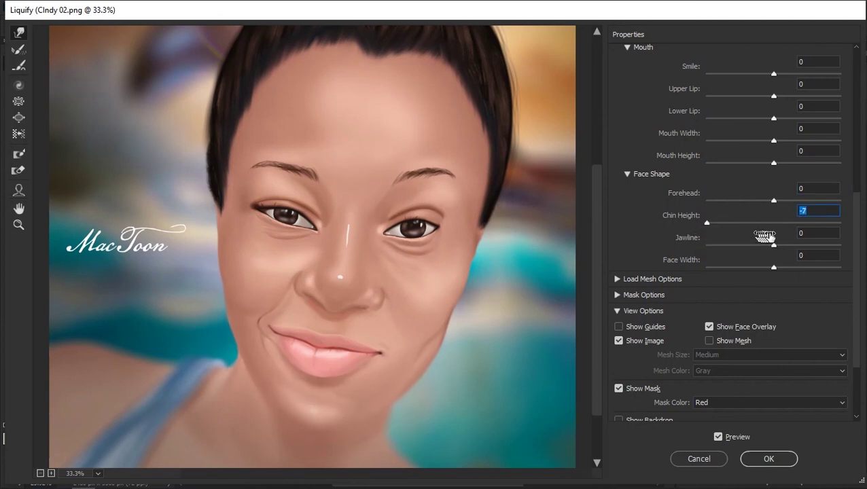
type("0")
key("Return")
Step: Try a Jawline of -91 and Face Width values of -32, 18 and 25, resetting both settings to 0
left_click_drag(773, 245, 713, 249)
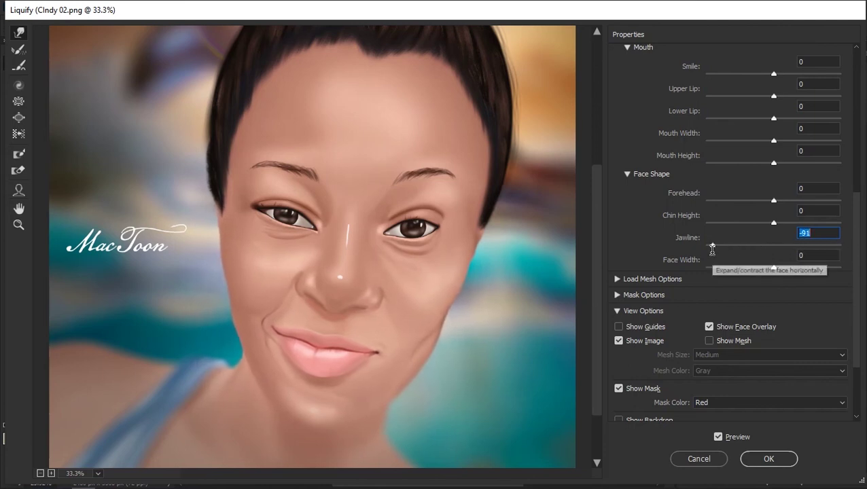
left_click_drag(713, 250, 775, 247)
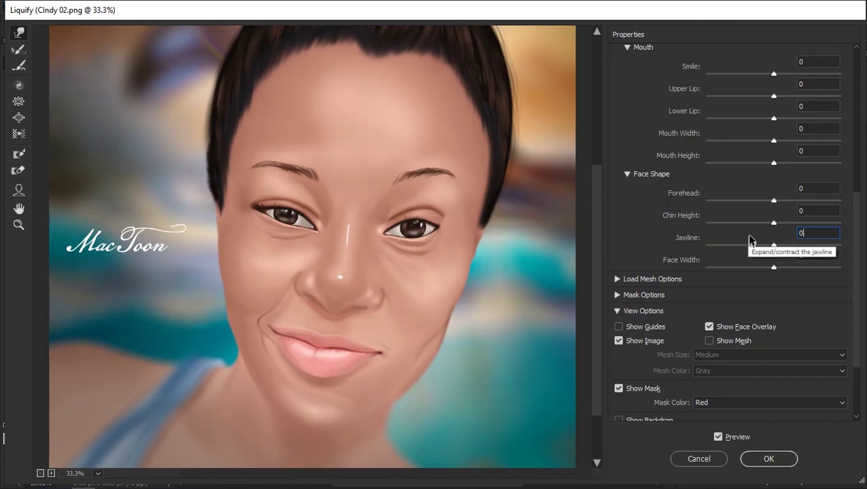
left_click_drag(774, 268, 754, 269)
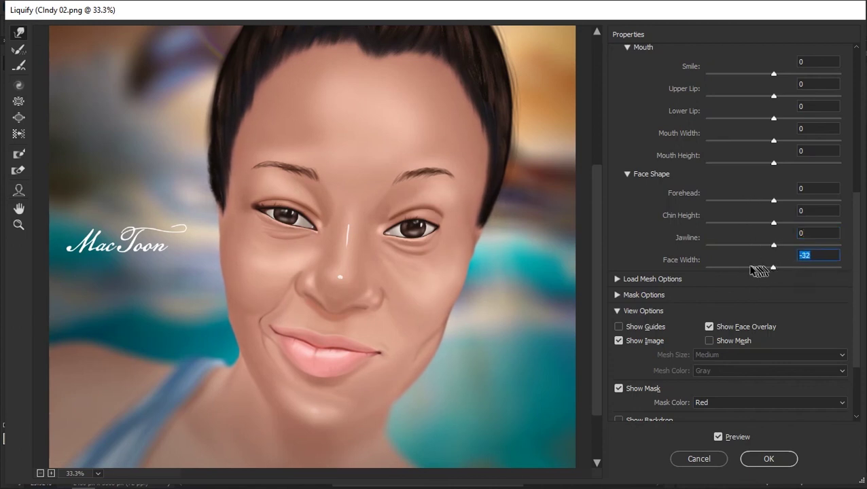
left_click(707, 264)
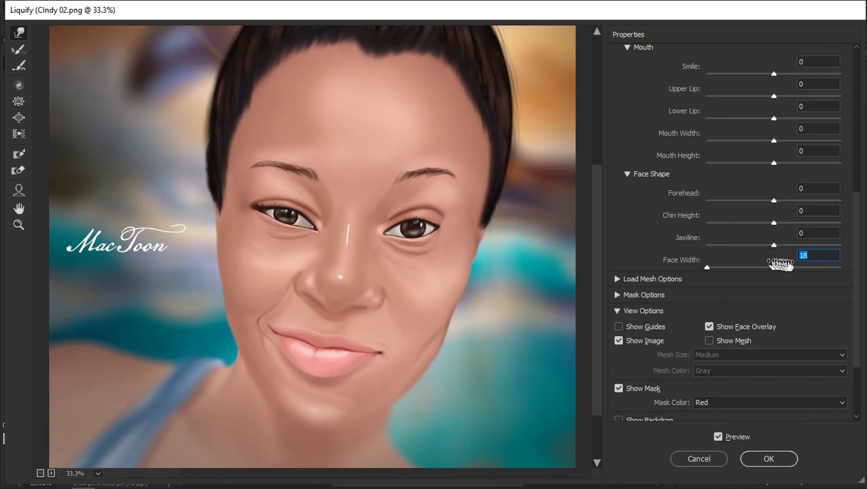
left_click_drag(856, 272, 786, 269)
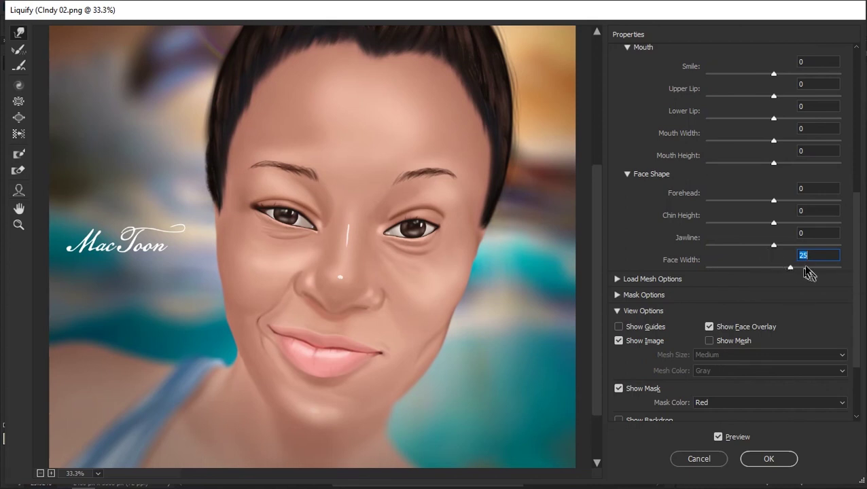
type("0")
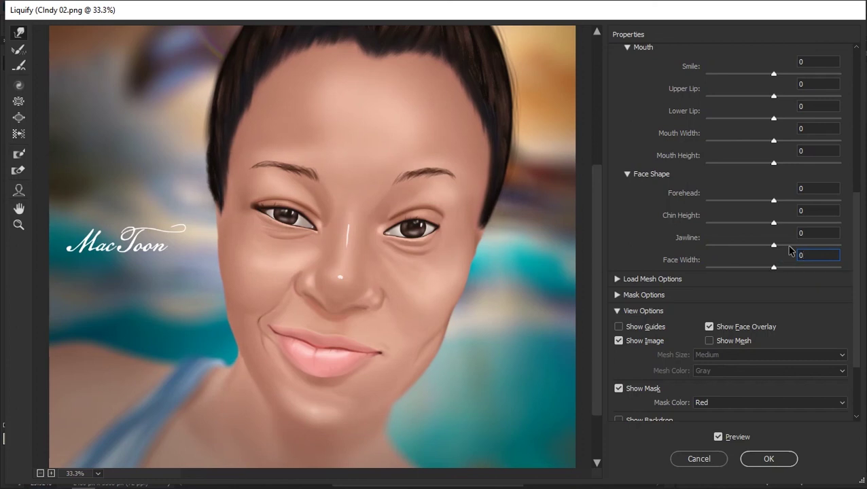
Step: Apply the Liquify filter to Layer 1, reopen it from its smart filter entry, and accept it again
left_click(762, 462)
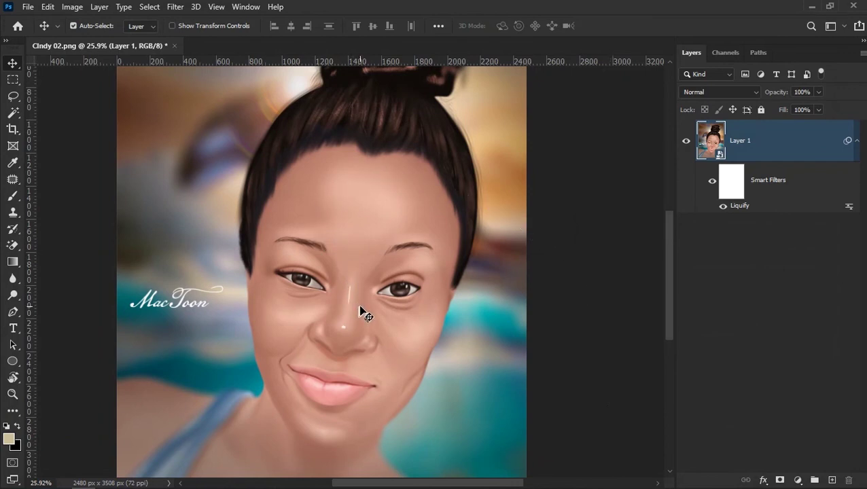
double_click(742, 203)
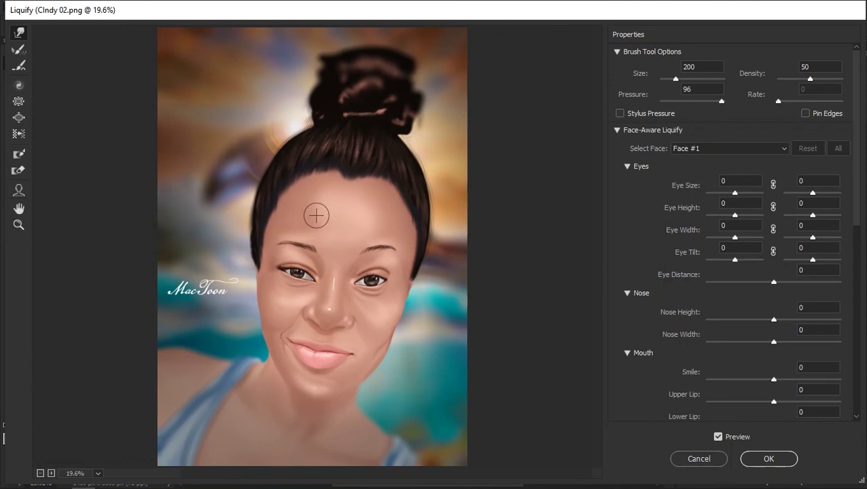
left_click(768, 459)
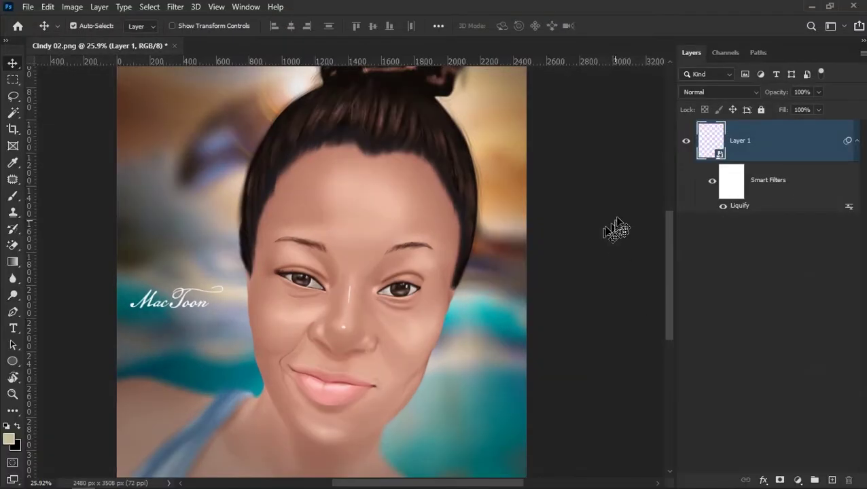
Step: Delete the Liquify smart filter from Layer 1
key("ctrl+s")
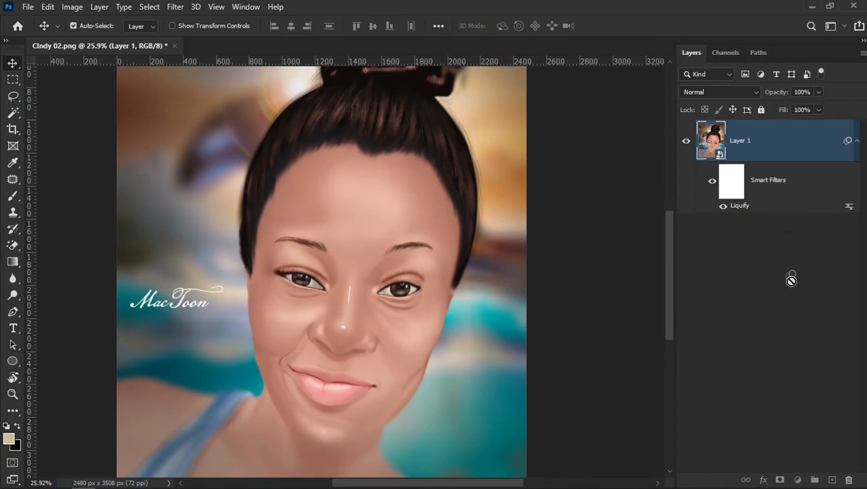
left_click_drag(849, 481, 849, 480)
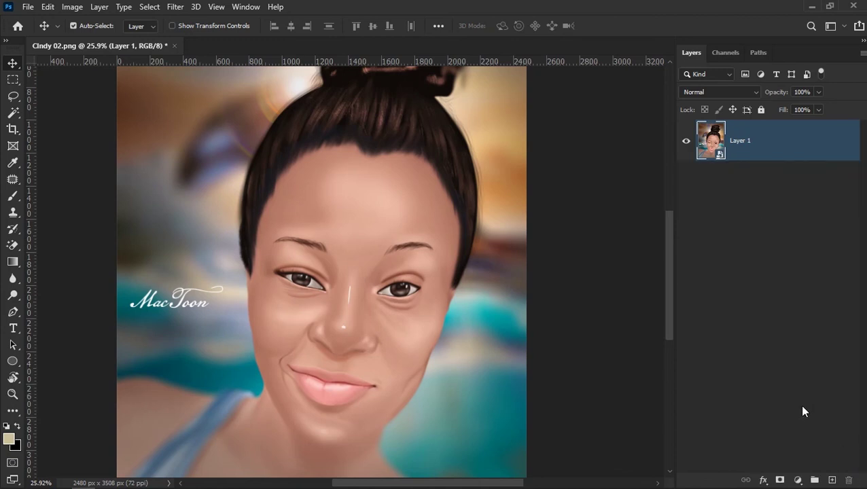